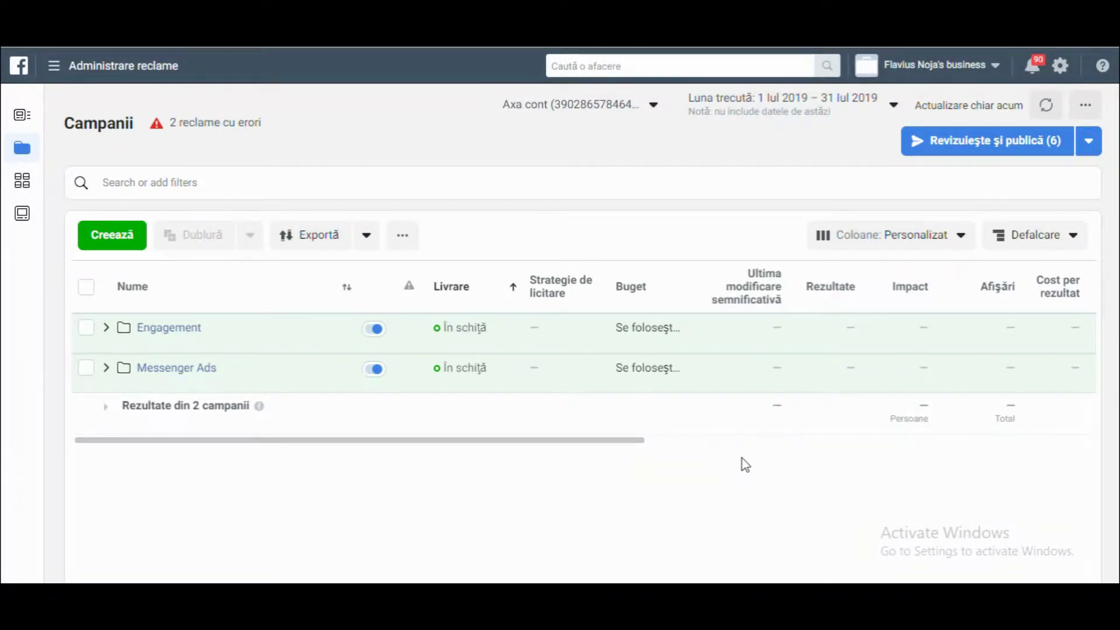
Start a new campaign named Trafic, keeping Trafic as its objective.
{"action": "left_click", "coordinate": [96, 237]}
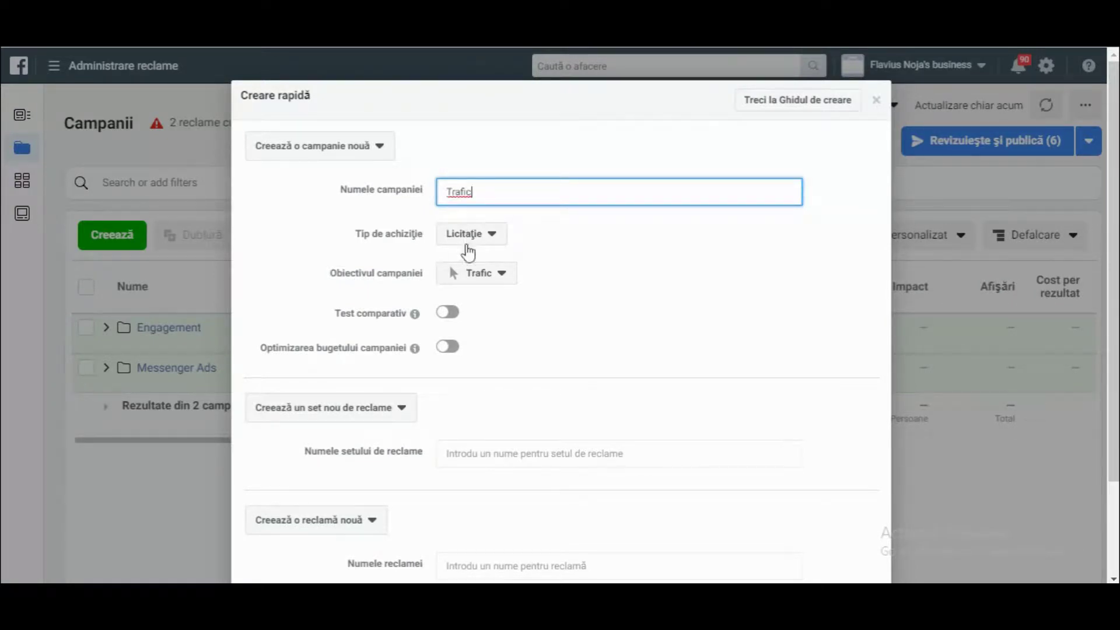
{"action": "left_click", "coordinate": [479, 283]}
{"action": "left_click", "coordinate": [479, 282]}
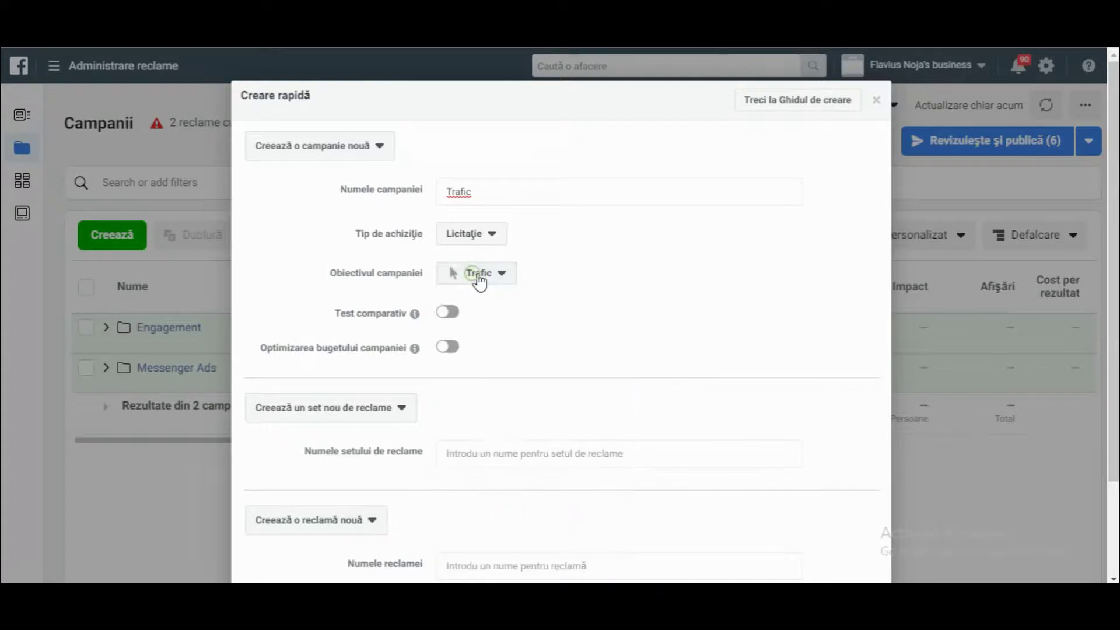
Turn on the split test (Test comparativ) for the campaign and choose Componente creative as the test variable.
{"action": "mouse_move", "coordinate": [397, 322]}
{"action": "left_click", "coordinate": [454, 313]}
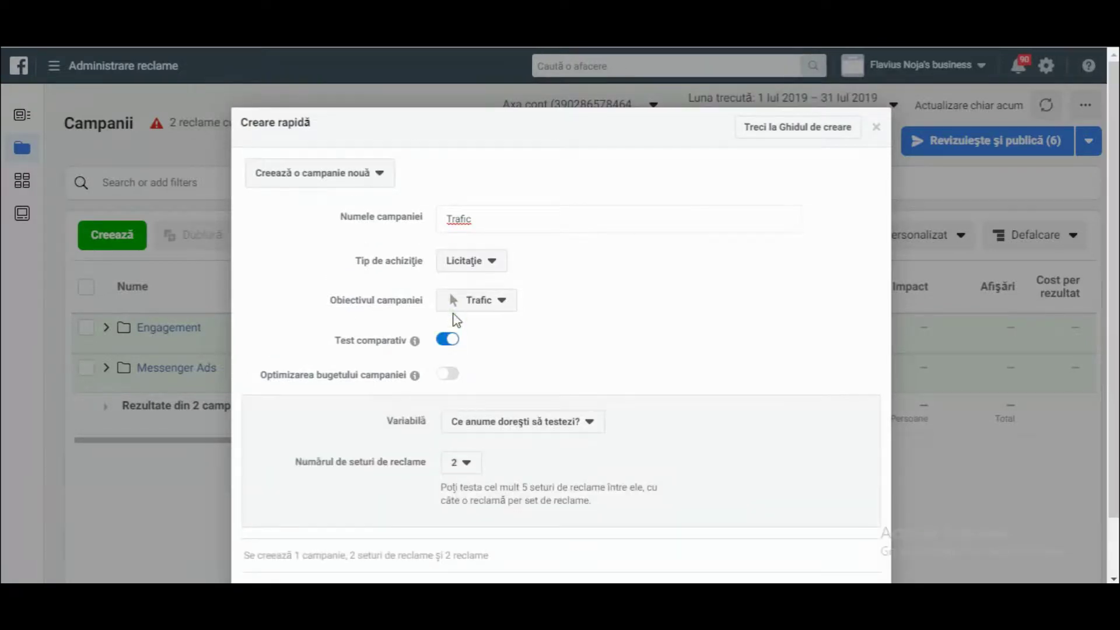
{"action": "left_click", "coordinate": [488, 361]}
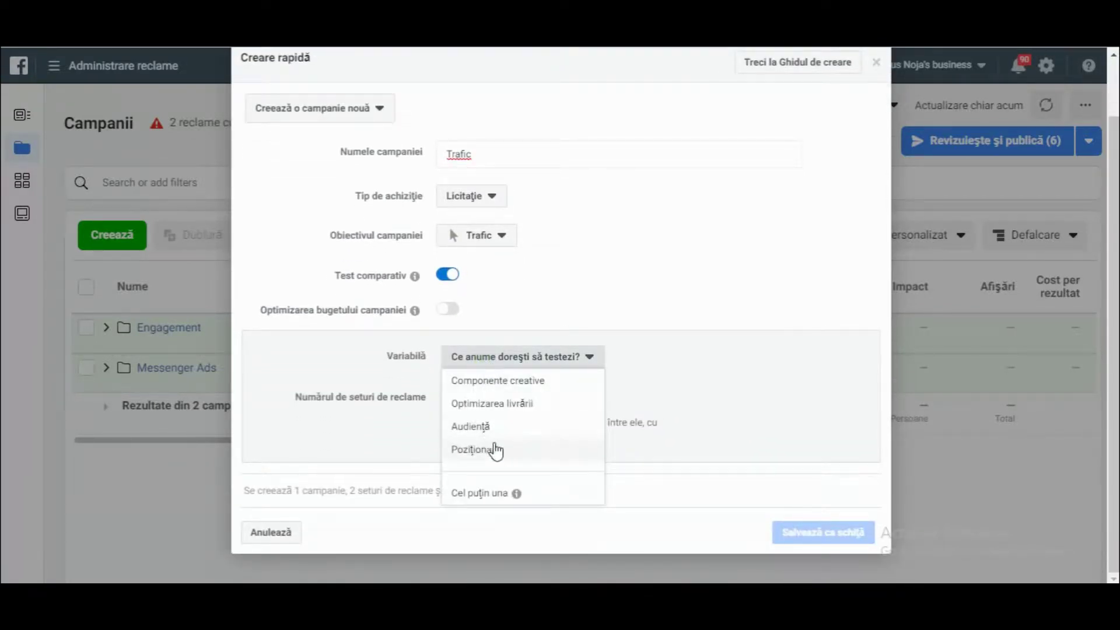
{"action": "left_click", "coordinate": [513, 382]}
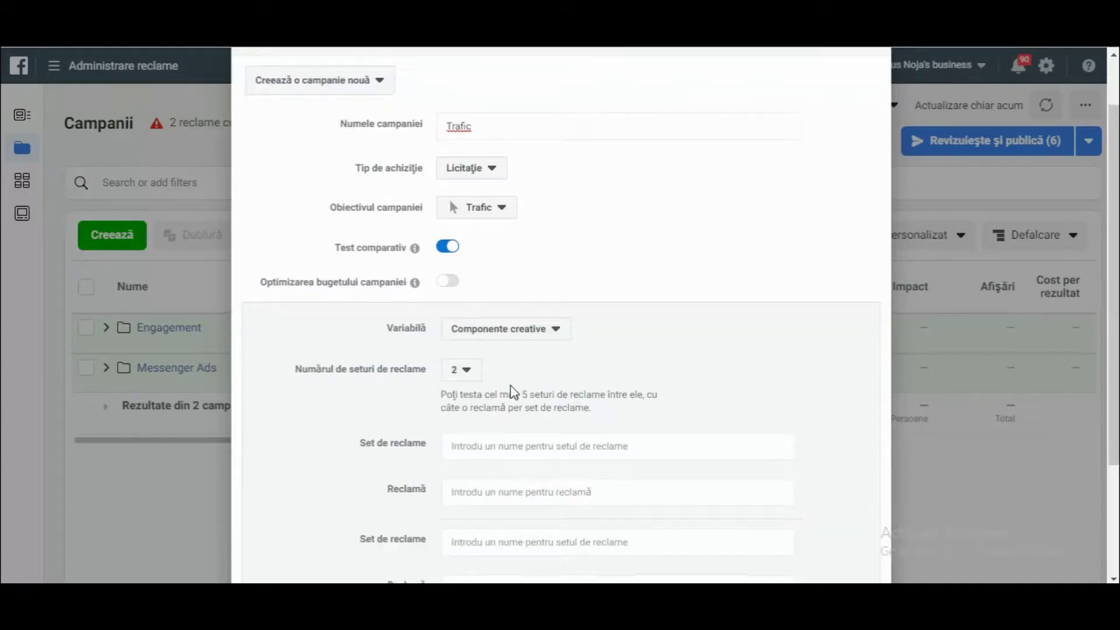
Name the two ad sets Set1 and Set2 and their ads Rec1 and Rec2, and save the campaign as a draft.
{"action": "scroll", "coordinate": [512, 378], "scroll_direction": "down", "scroll_amount": 3}
{"action": "left_click", "coordinate": [519, 286]}
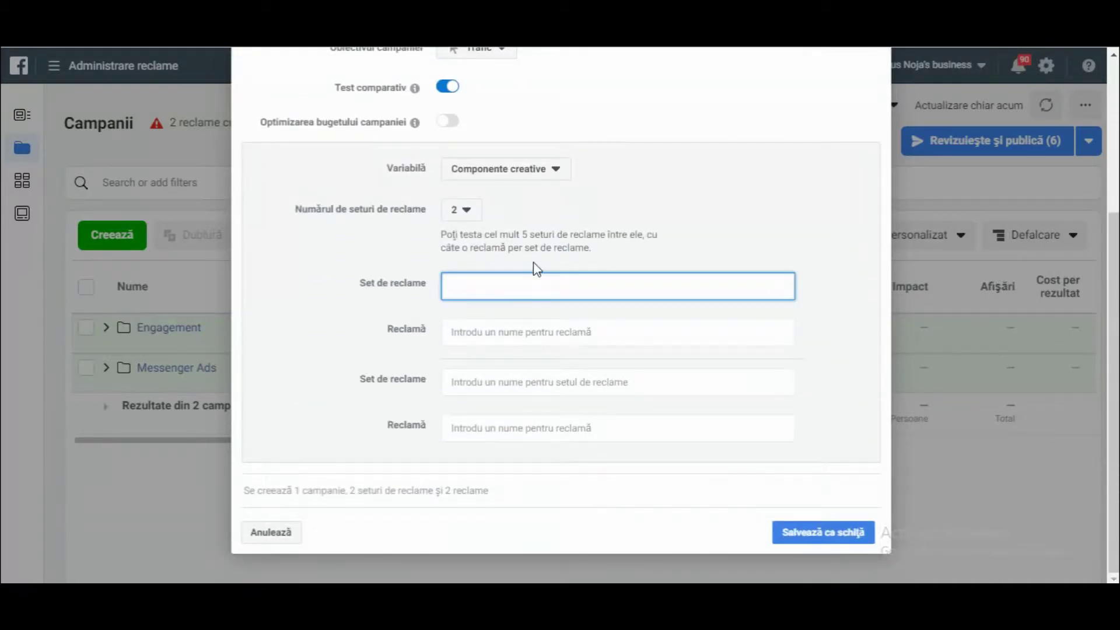
{"action": "type", "text": "Set1"}
{"action": "key", "text": "Tab"}
{"action": "type", "text": "Rec"}
{"action": "key", "text": "Tab"}
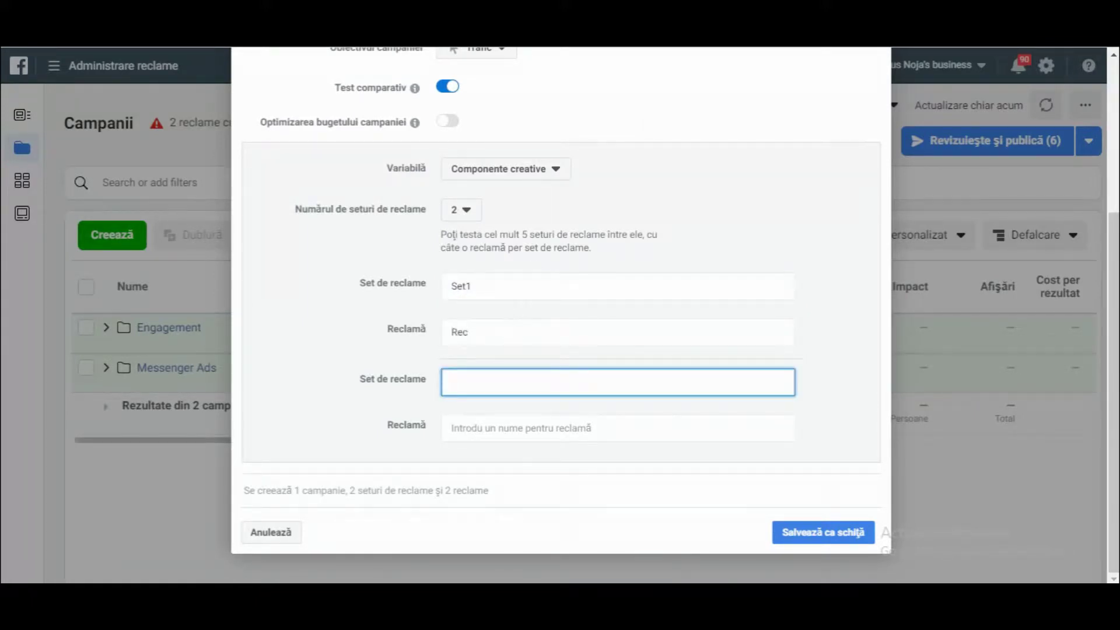
{"action": "left_click", "coordinate": [505, 330]}
{"action": "type", "text": "1"}
{"action": "left_click", "coordinate": [499, 377]}
{"action": "left_click", "coordinate": [452, 428]}
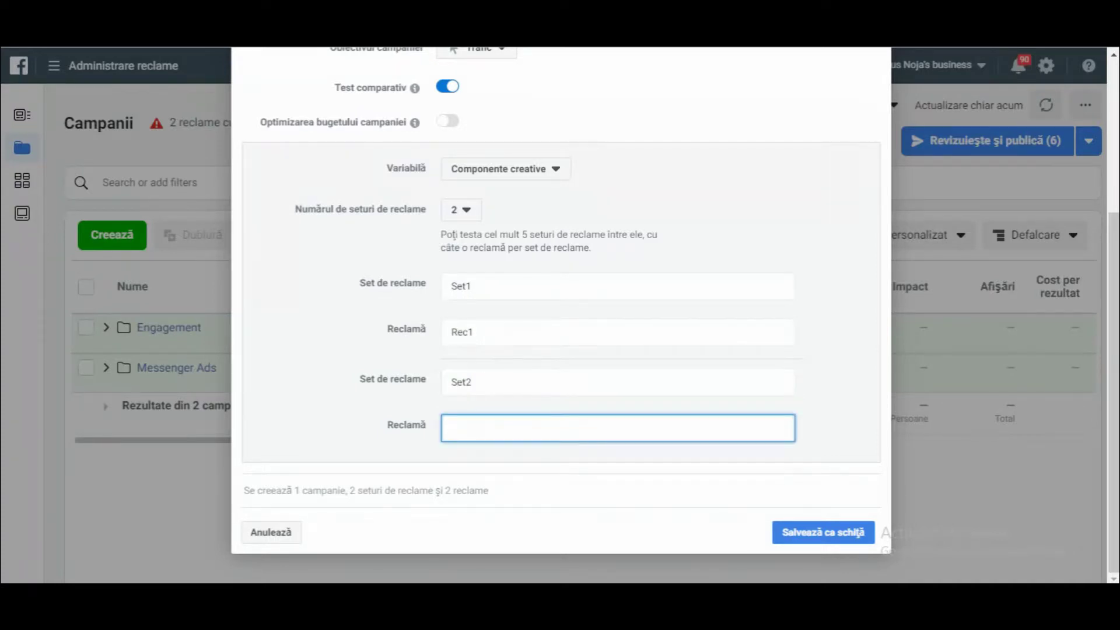
{"action": "left_click", "coordinate": [848, 526]}
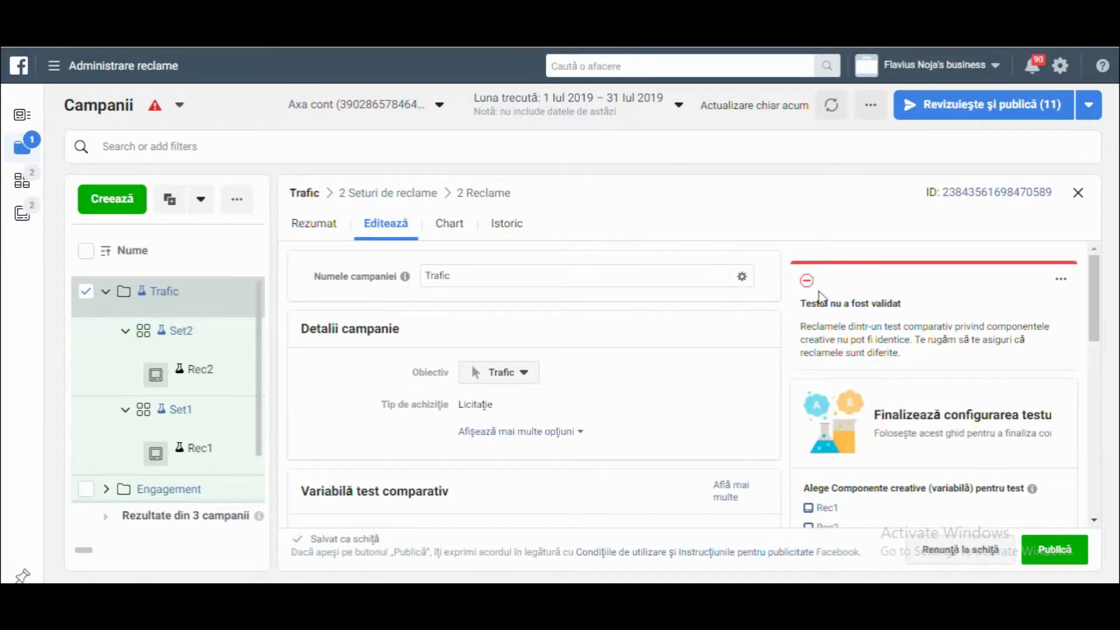
Review the Trafic campaign's details and its split-test variable setting.
{"action": "scroll", "coordinate": [656, 345], "scroll_direction": "down", "scroll_amount": 3}
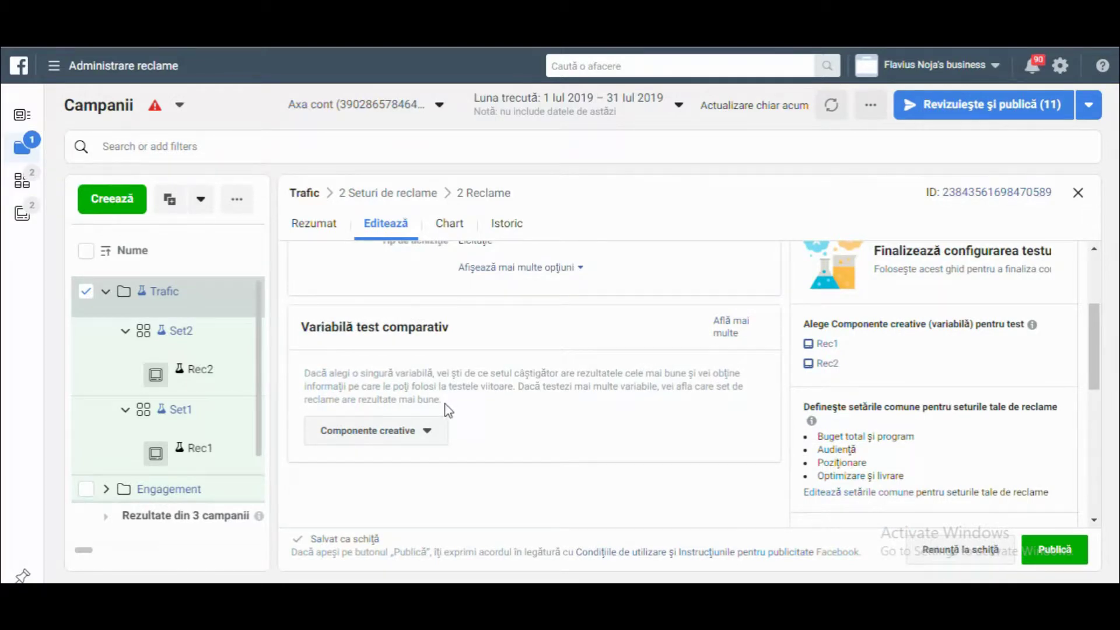
{"action": "scroll", "coordinate": [448, 410], "scroll_direction": "up", "scroll_amount": 3}
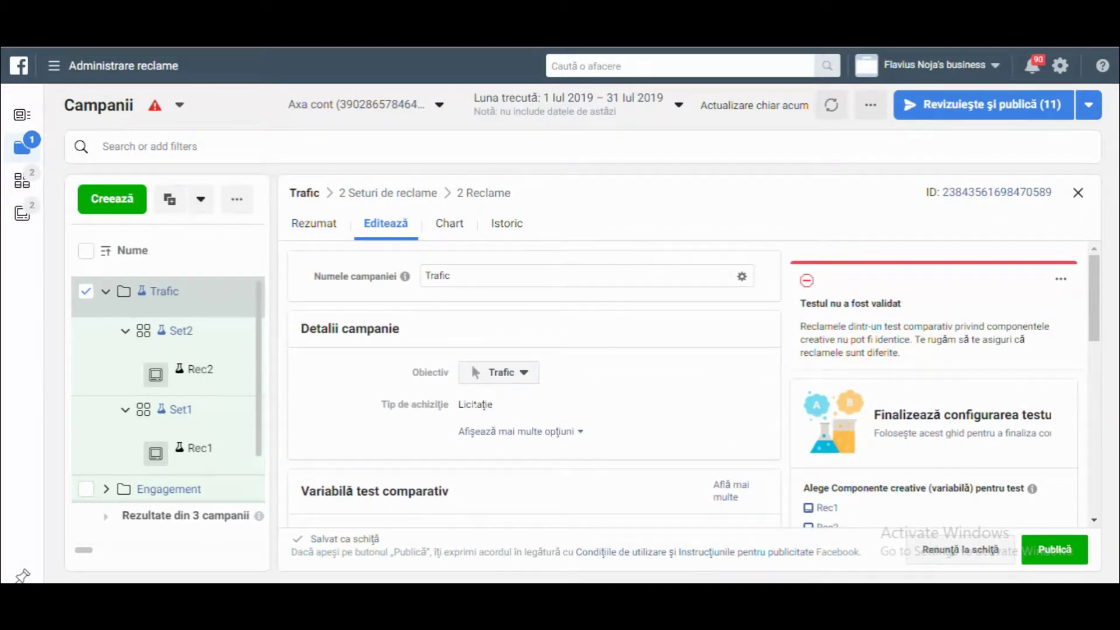
{"action": "scroll", "coordinate": [408, 441], "scroll_direction": "down", "scroll_amount": 2}
{"action": "scroll", "coordinate": [400, 441], "scroll_direction": "down", "scroll_amount": 2}
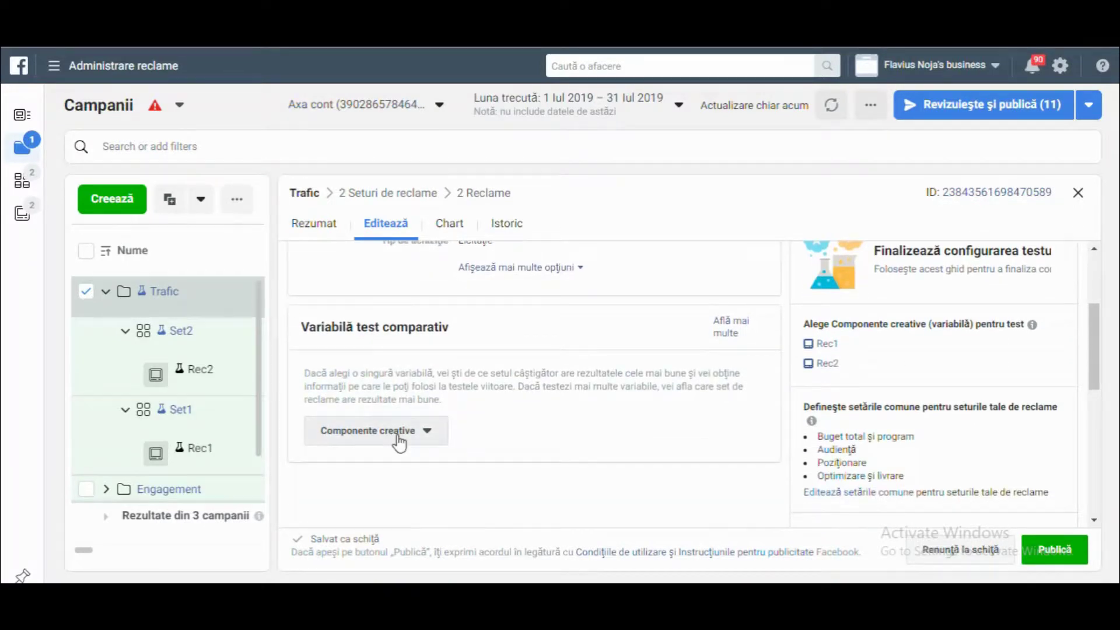
{"action": "scroll", "coordinate": [694, 385], "scroll_direction": "up", "scroll_amount": 4}
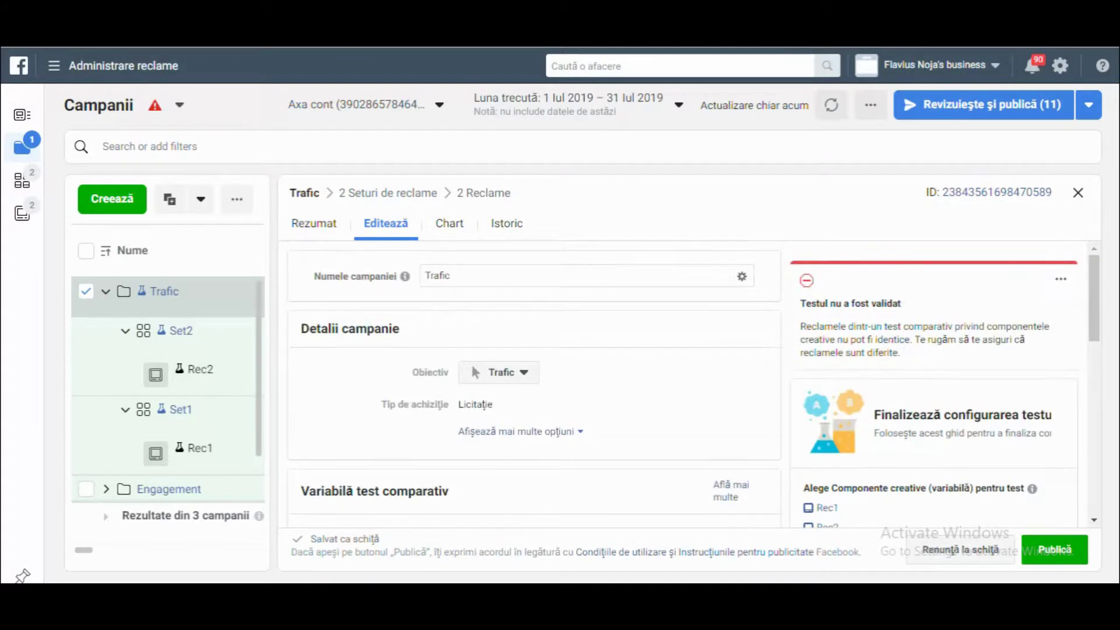
{"action": "scroll", "coordinate": [694, 385], "scroll_direction": "down", "scroll_amount": 4}
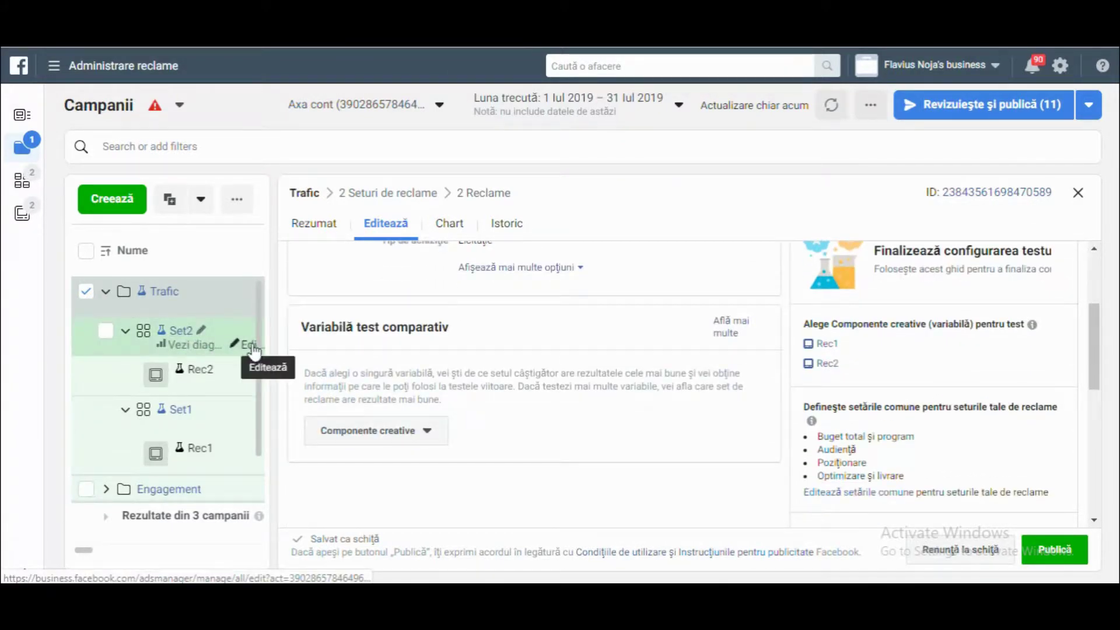
Open ad set Set2 for editing without publishing the draft, and change its test budget type to Buget total.
{"action": "left_click", "coordinate": [250, 347]}
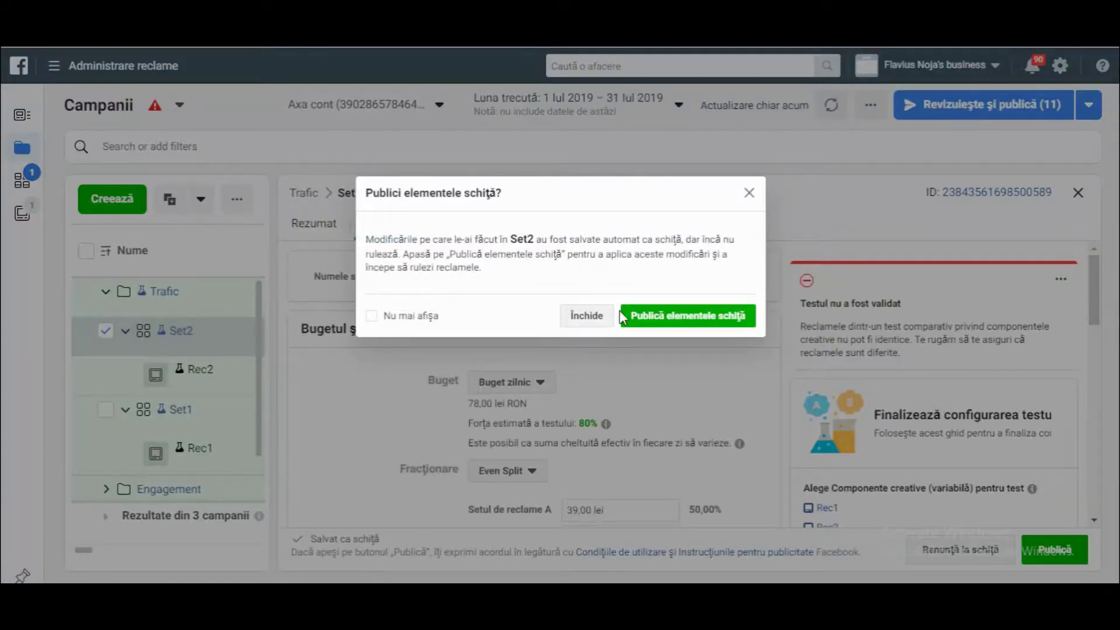
{"action": "left_click", "coordinate": [592, 318]}
{"action": "scroll", "coordinate": [588, 336], "scroll_direction": "down", "scroll_amount": 1}
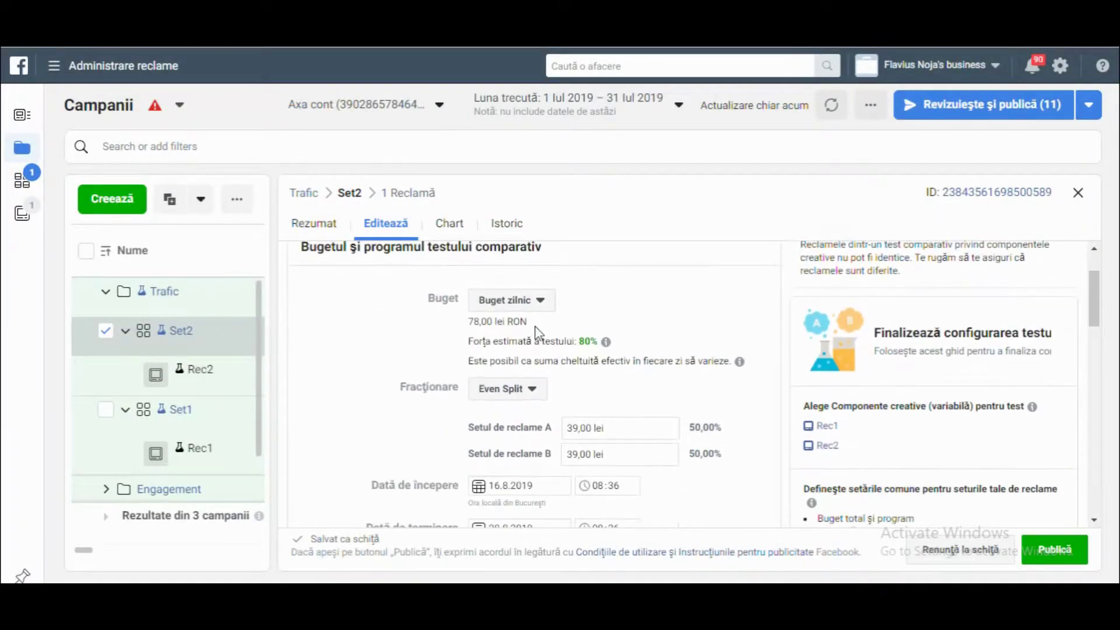
{"action": "left_click", "coordinate": [514, 299]}
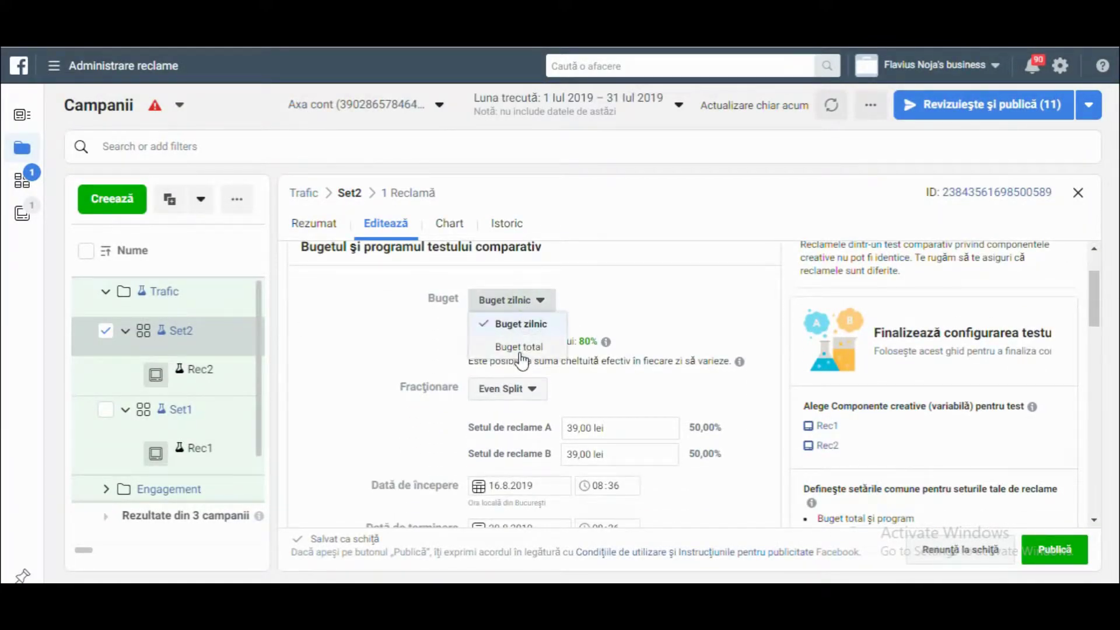
{"action": "left_click", "coordinate": [598, 311]}
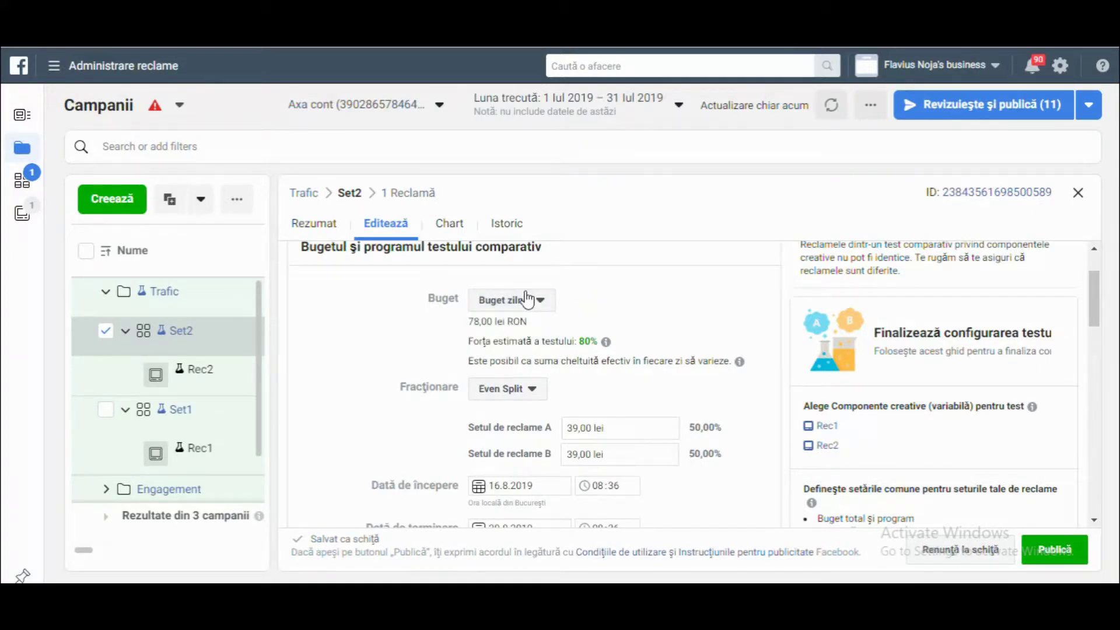
{"action": "left_click", "coordinate": [527, 299]}
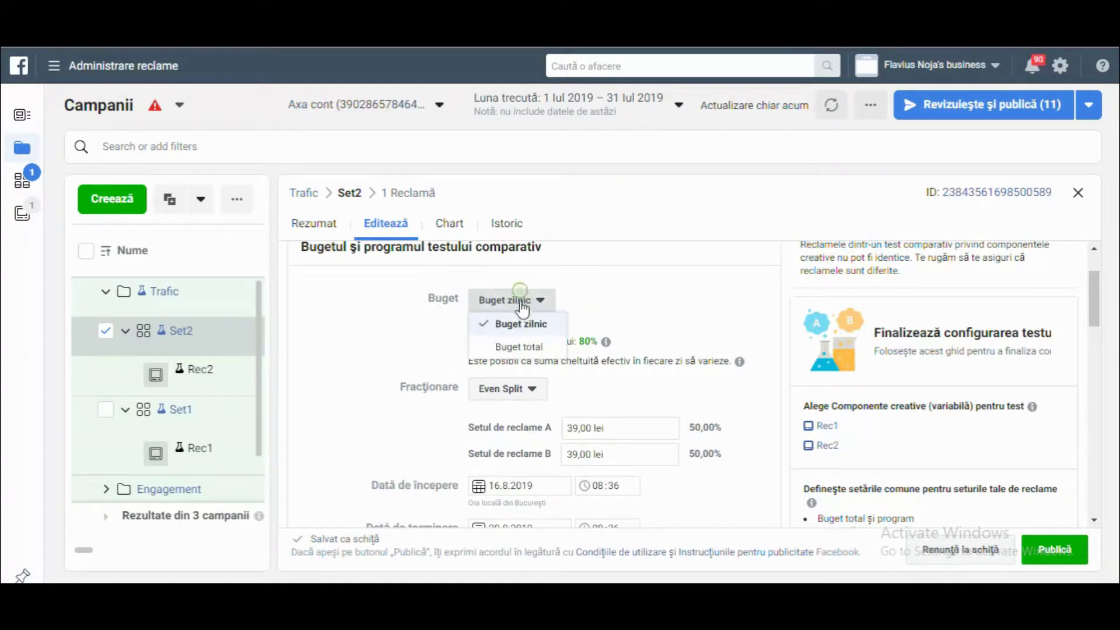
{"action": "left_click", "coordinate": [518, 346]}
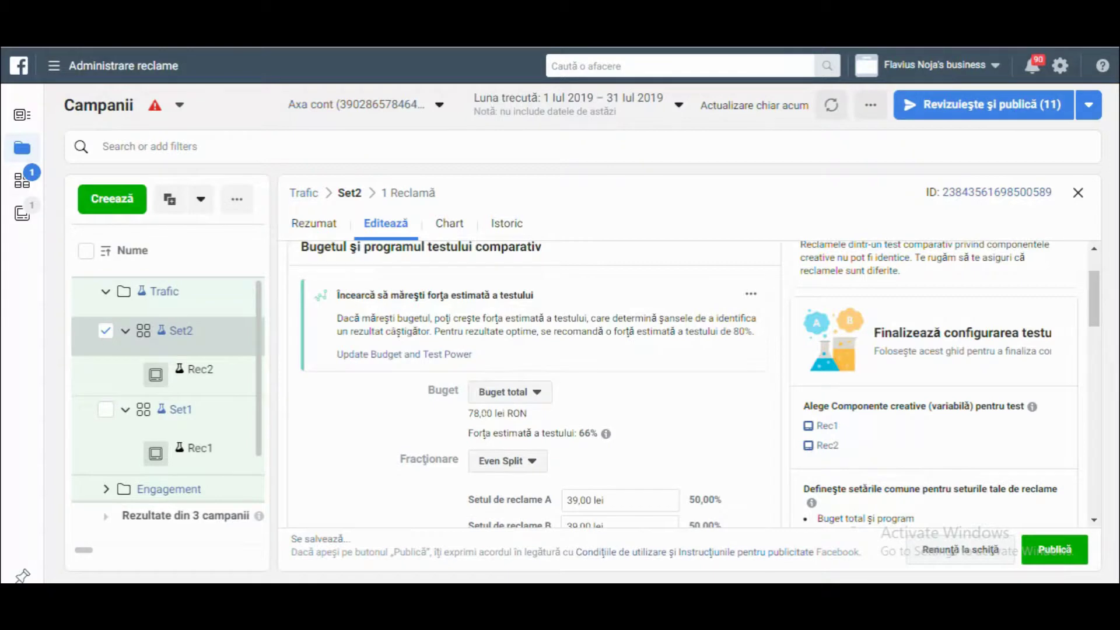
Examine Set2's budget split, start and end dates, and the explanation of the estimated test power.
{"action": "left_click_drag", "start_coordinate": [474, 413], "coordinate": [458, 413]}
{"action": "scroll", "coordinate": [492, 414], "scroll_direction": "down", "scroll_amount": 10}
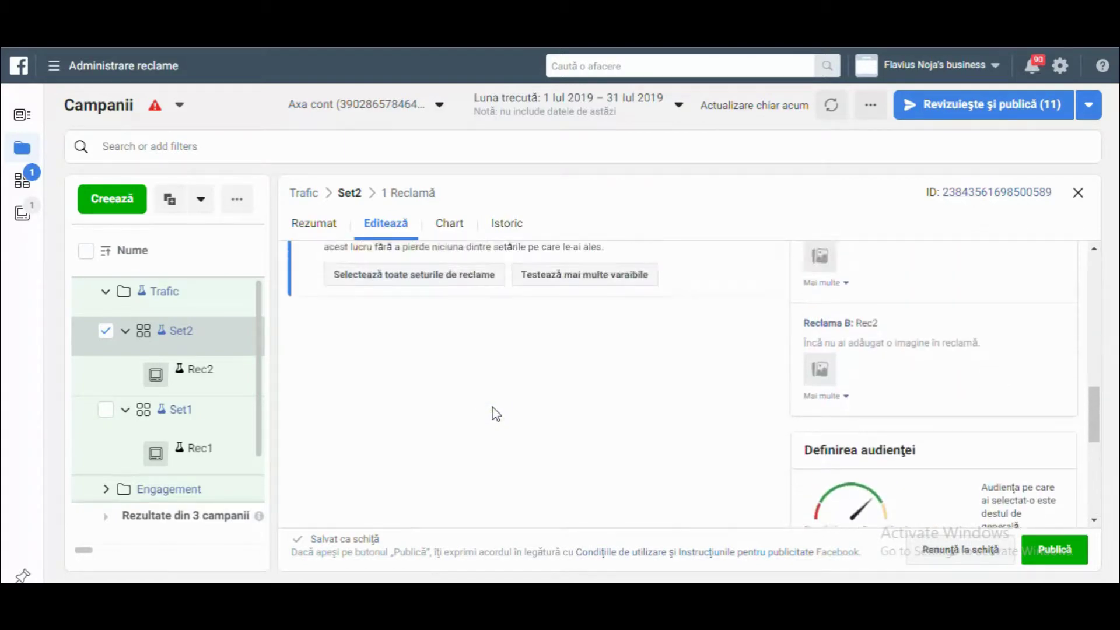
{"action": "scroll", "coordinate": [495, 413], "scroll_direction": "up", "scroll_amount": 10}
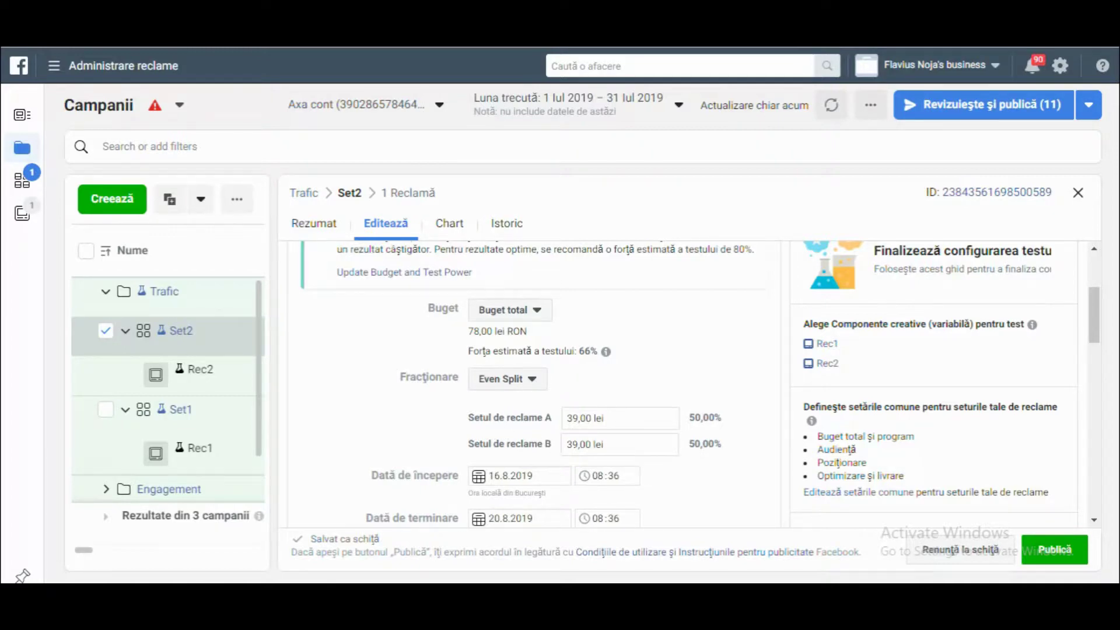
{"action": "scroll", "coordinate": [688, 382], "scroll_direction": "down", "scroll_amount": 2}
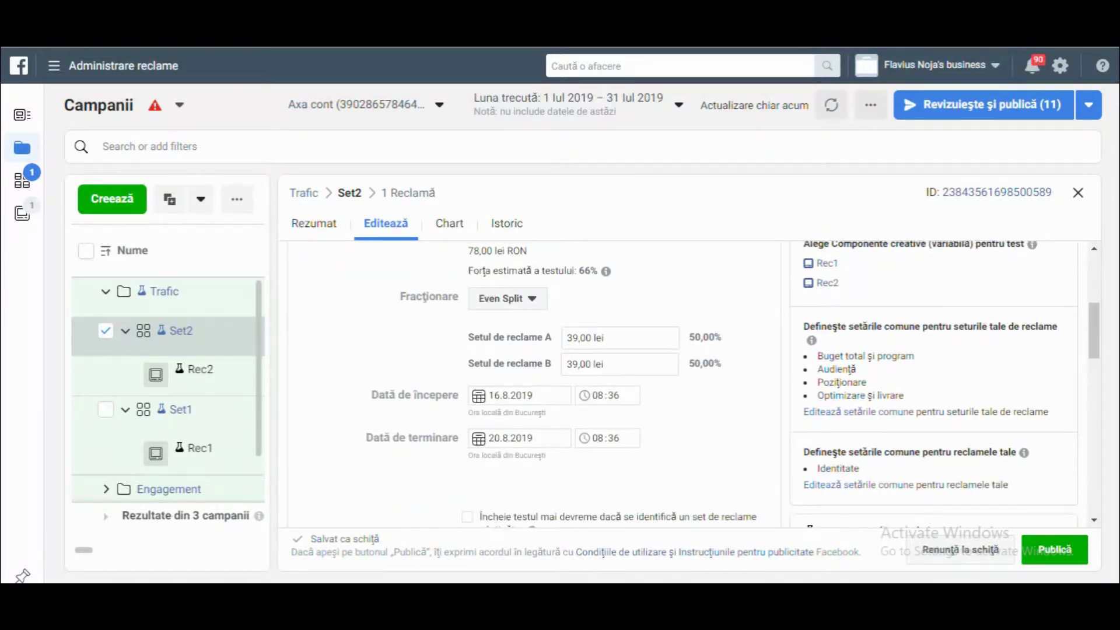
{"action": "scroll", "coordinate": [688, 382], "scroll_direction": "up", "scroll_amount": 2}
{"action": "mouse_move", "coordinate": [609, 358]}
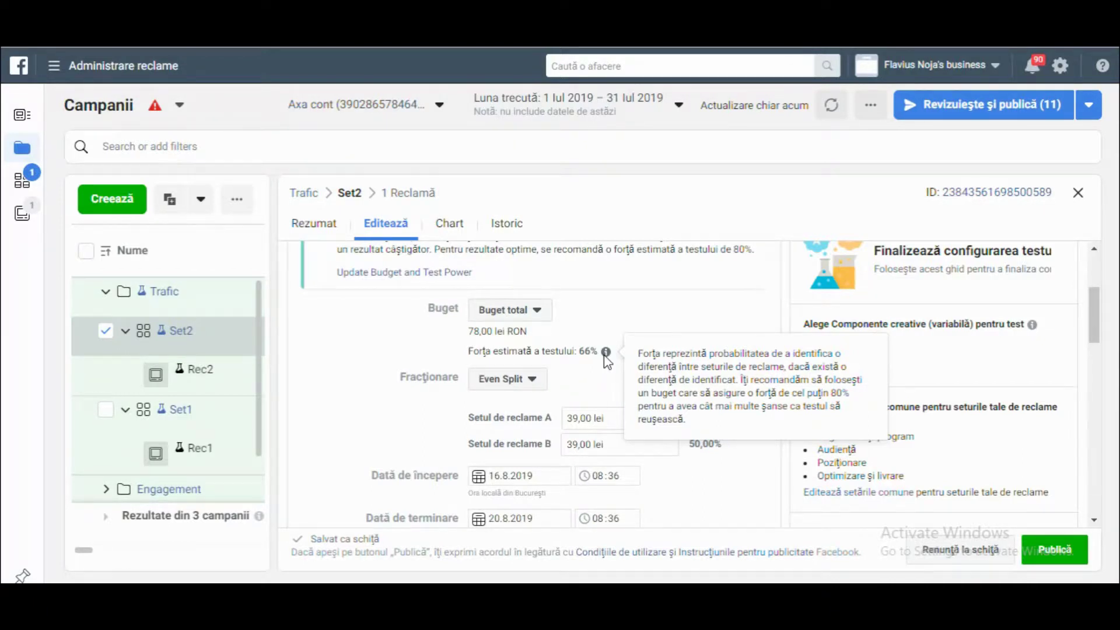
Review Set2's ad scheduling options, audience definition, estimated daily results and split-test summary.
{"action": "scroll", "coordinate": [612, 306], "scroll_direction": "down", "scroll_amount": 4}
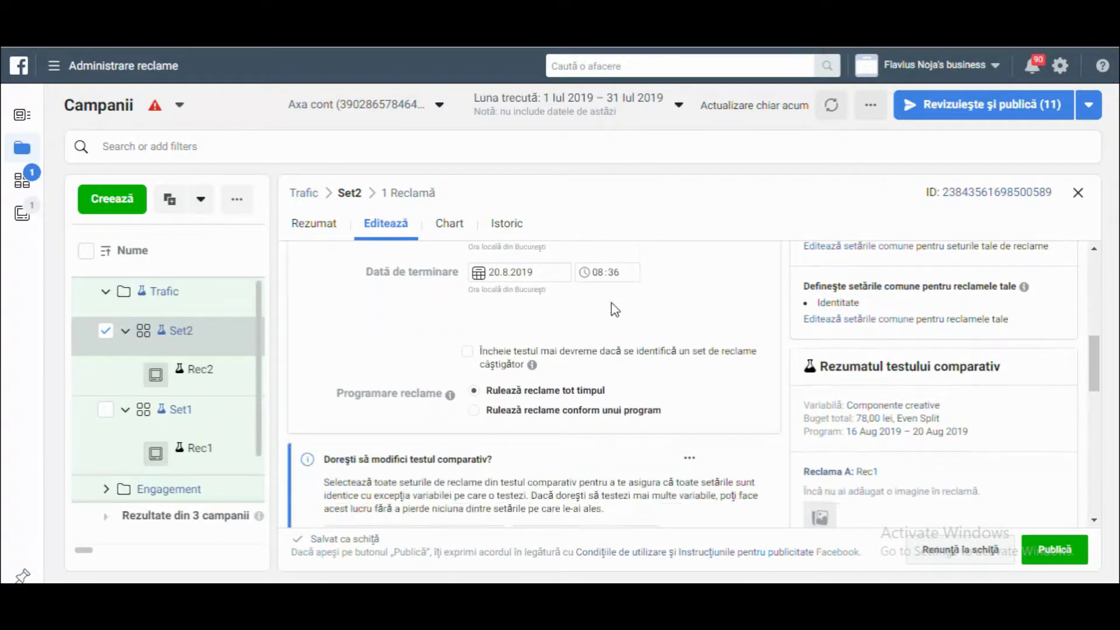
{"action": "scroll", "coordinate": [615, 310], "scroll_direction": "down", "scroll_amount": 1}
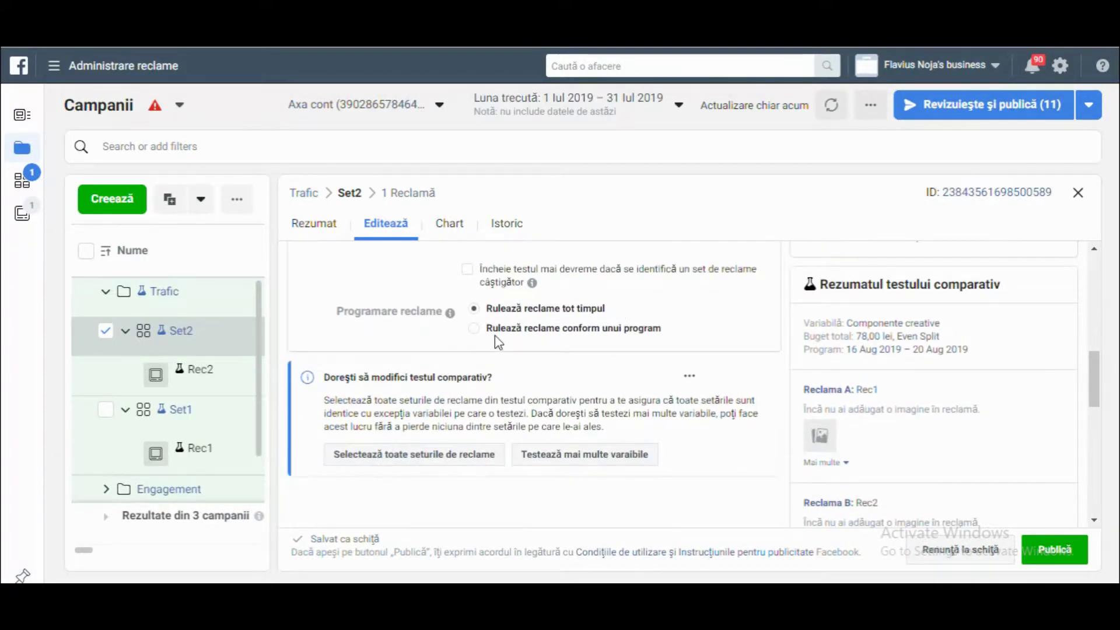
{"action": "scroll", "coordinate": [497, 343], "scroll_direction": "up", "scroll_amount": 1}
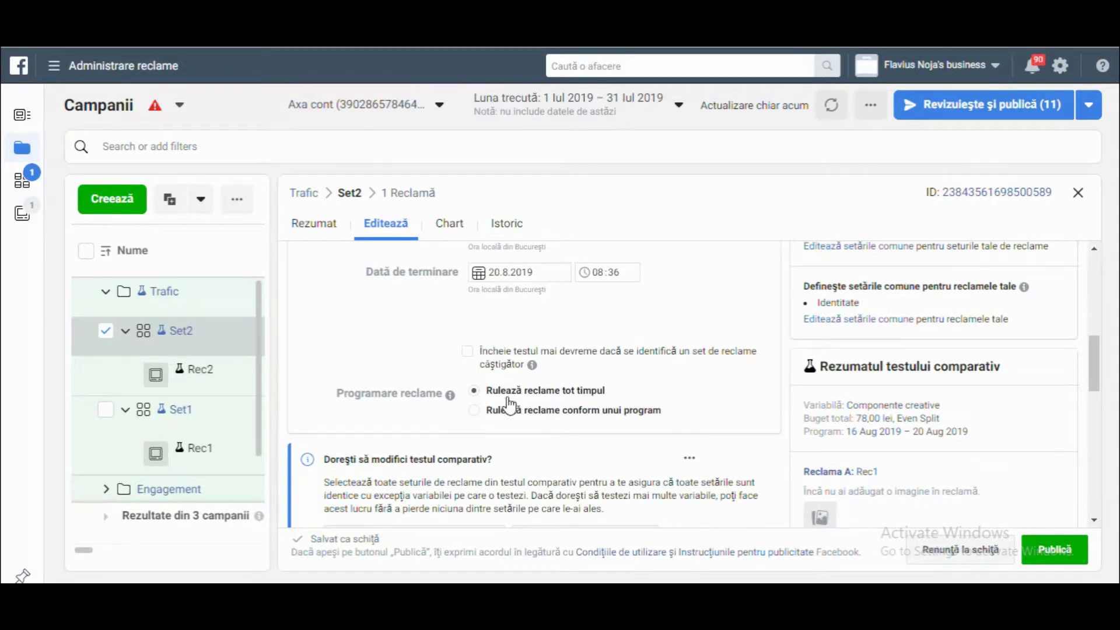
{"action": "scroll", "coordinate": [509, 404], "scroll_direction": "down", "scroll_amount": 1}
{"action": "scroll", "coordinate": [506, 404], "scroll_direction": "down", "scroll_amount": 4}
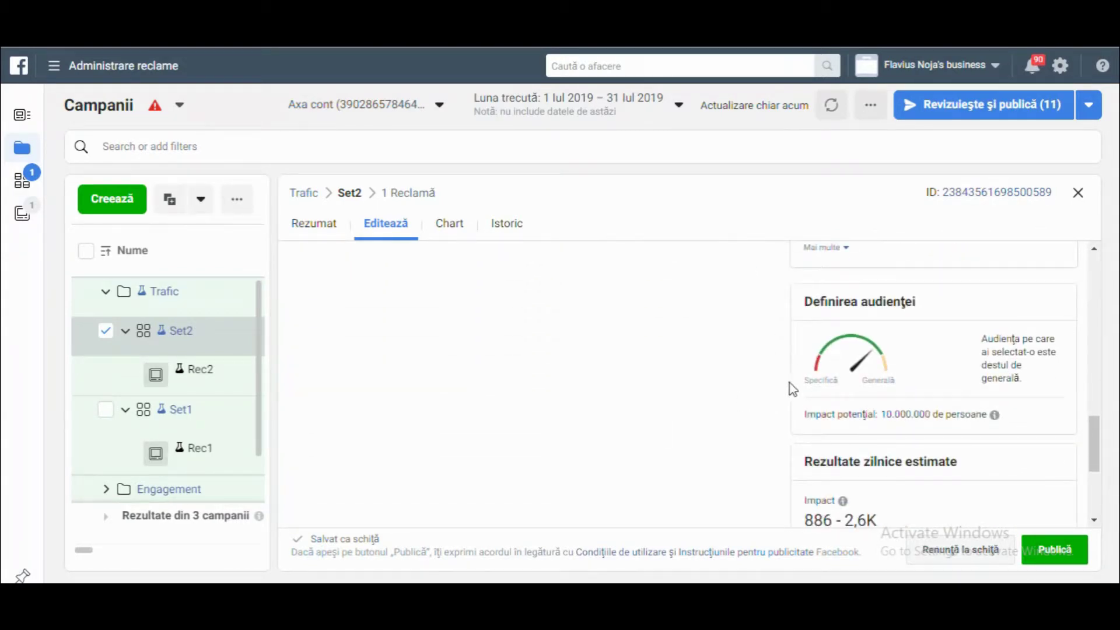
{"action": "scroll", "coordinate": [844, 380], "scroll_direction": "down", "scroll_amount": 3}
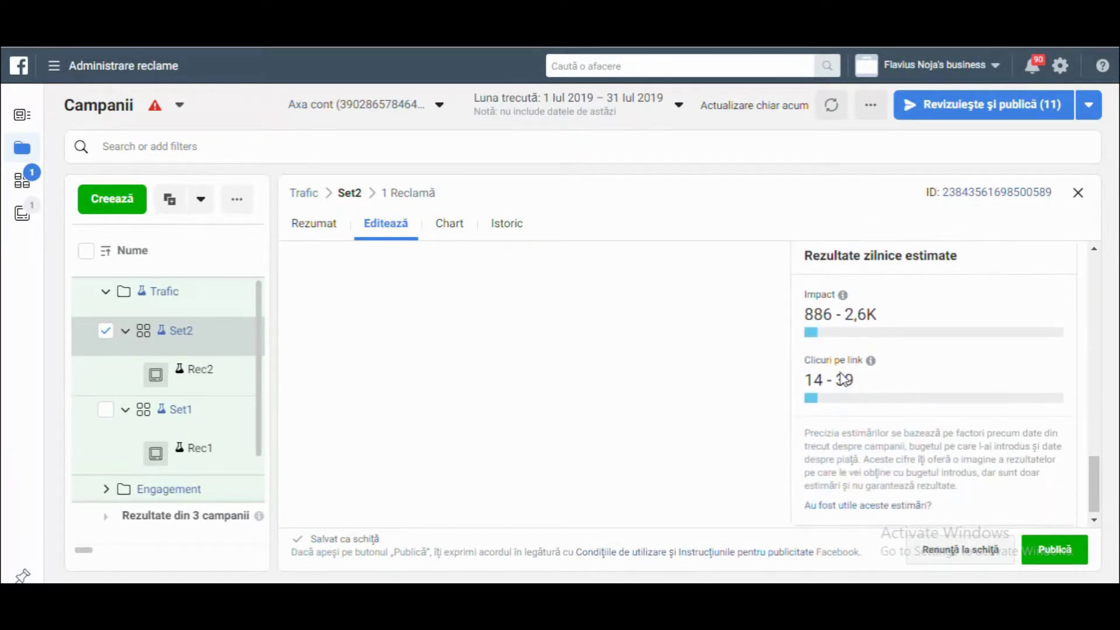
{"action": "scroll", "coordinate": [844, 380], "scroll_direction": "up", "scroll_amount": 3}
{"action": "scroll", "coordinate": [844, 379], "scroll_direction": "up", "scroll_amount": 3}
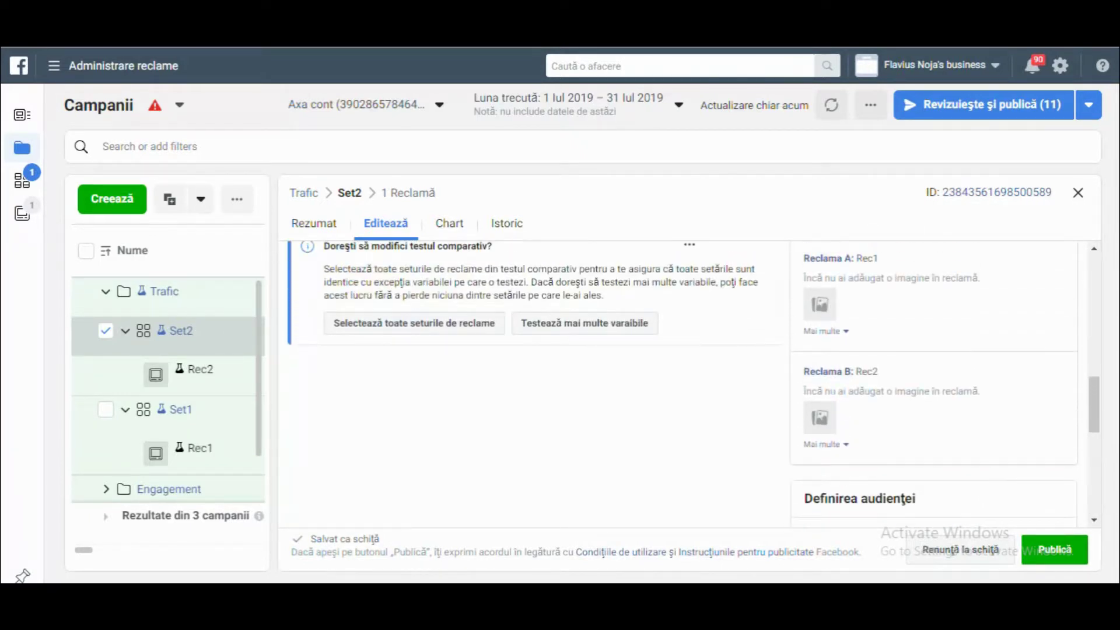
{"action": "scroll", "coordinate": [824, 449], "scroll_direction": "up", "scroll_amount": 1}
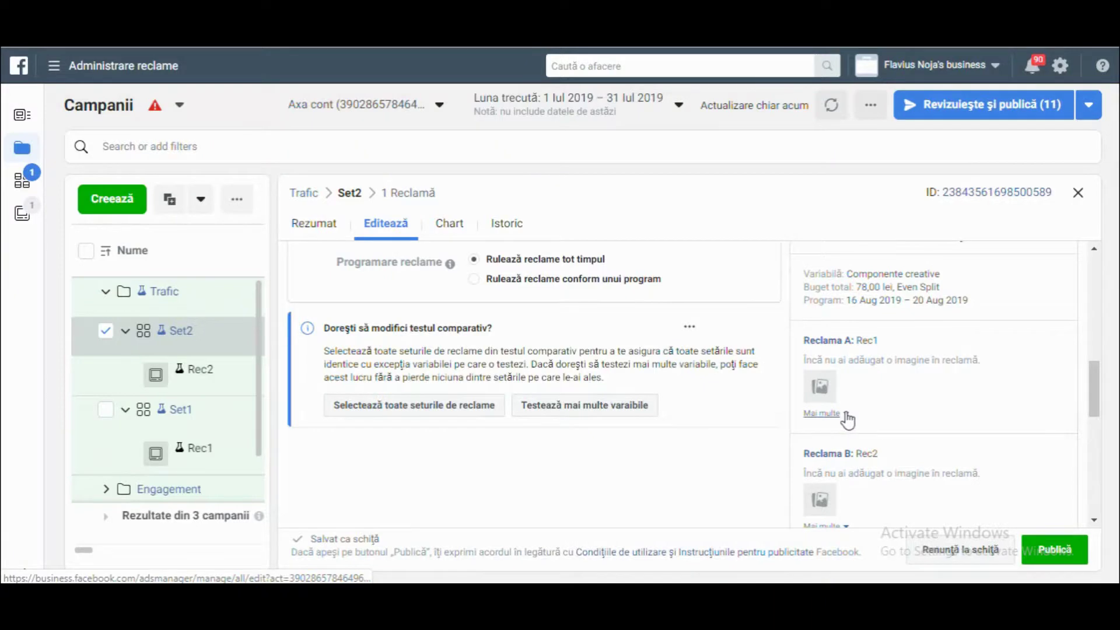
{"action": "left_click", "coordinate": [822, 412]}
{"action": "scroll", "coordinate": [757, 420], "scroll_direction": "up", "scroll_amount": 8}
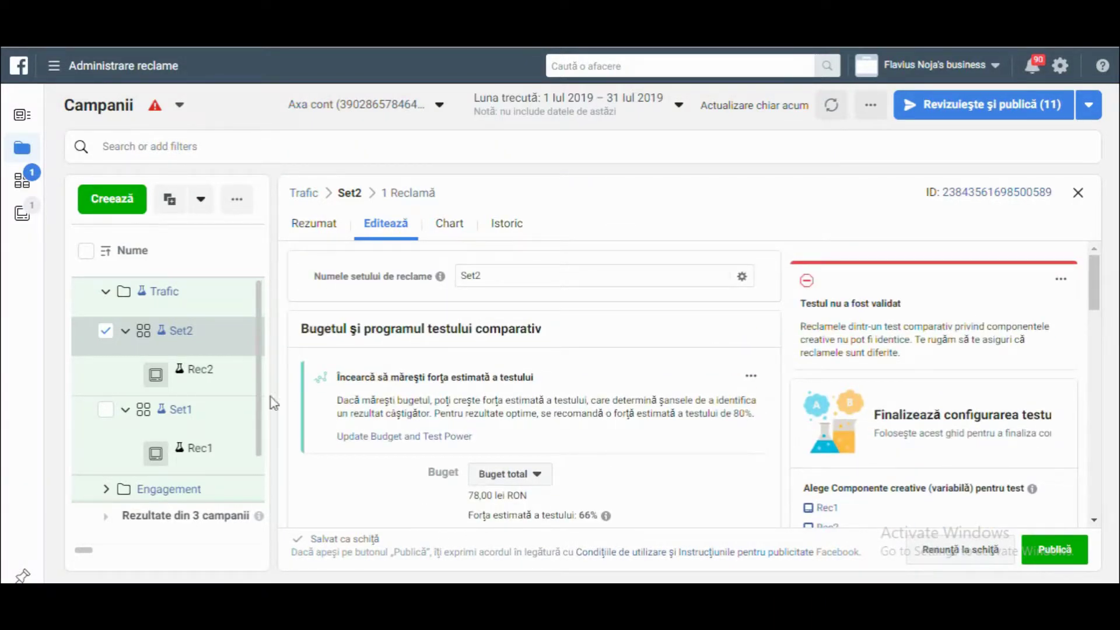
Open the ad Rec2 for editing without publishing the draft items.
{"action": "mouse_move", "coordinate": [210, 387]}
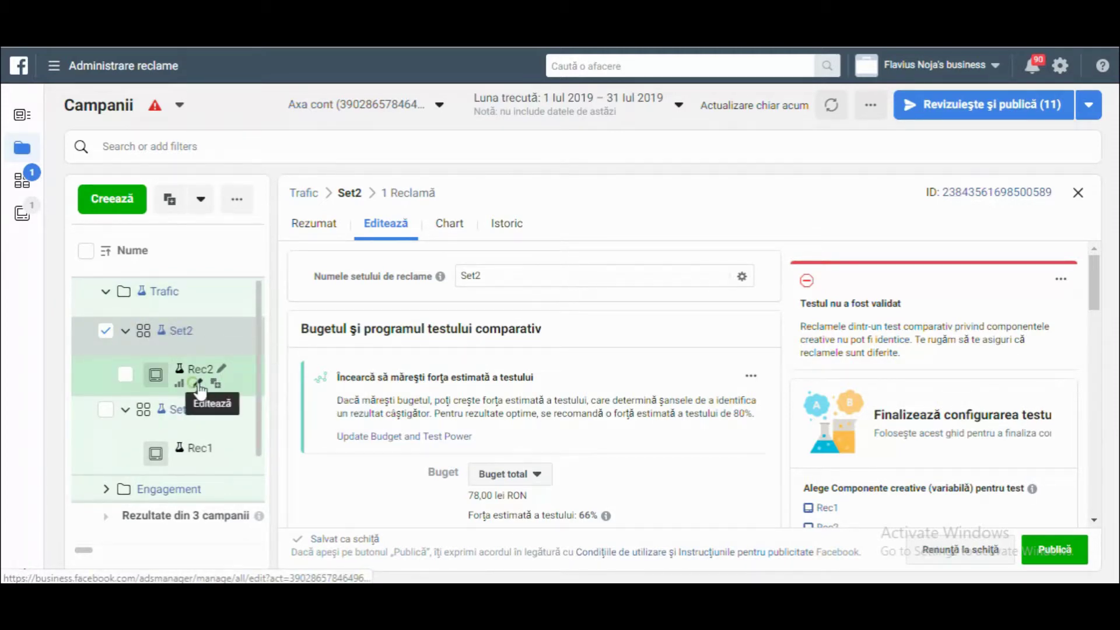
{"action": "left_click", "coordinate": [199, 387]}
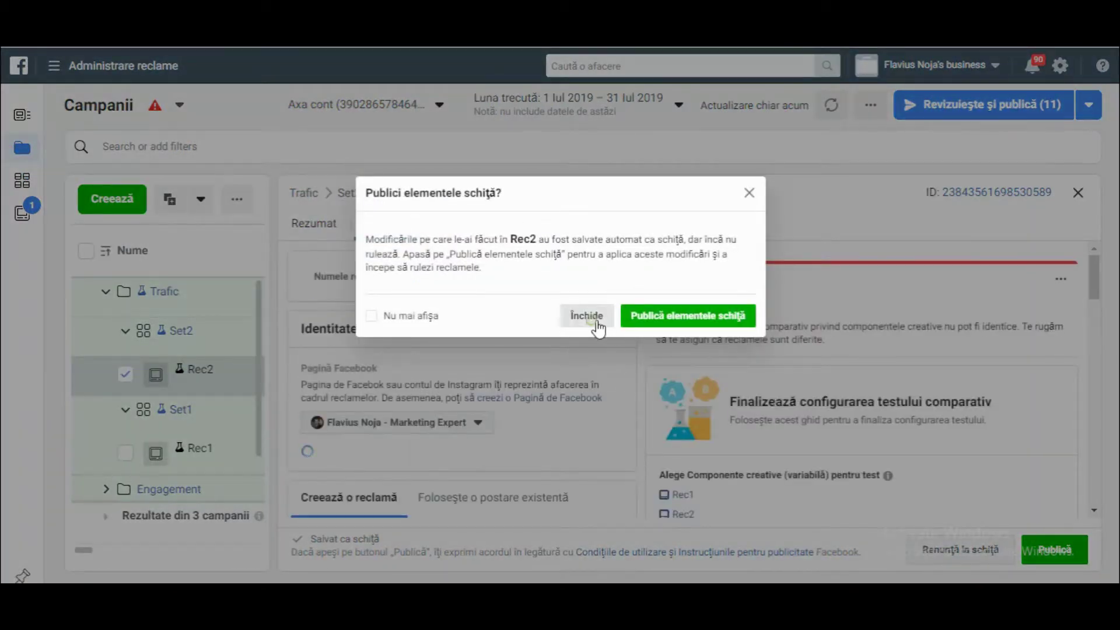
{"action": "left_click", "coordinate": [597, 324]}
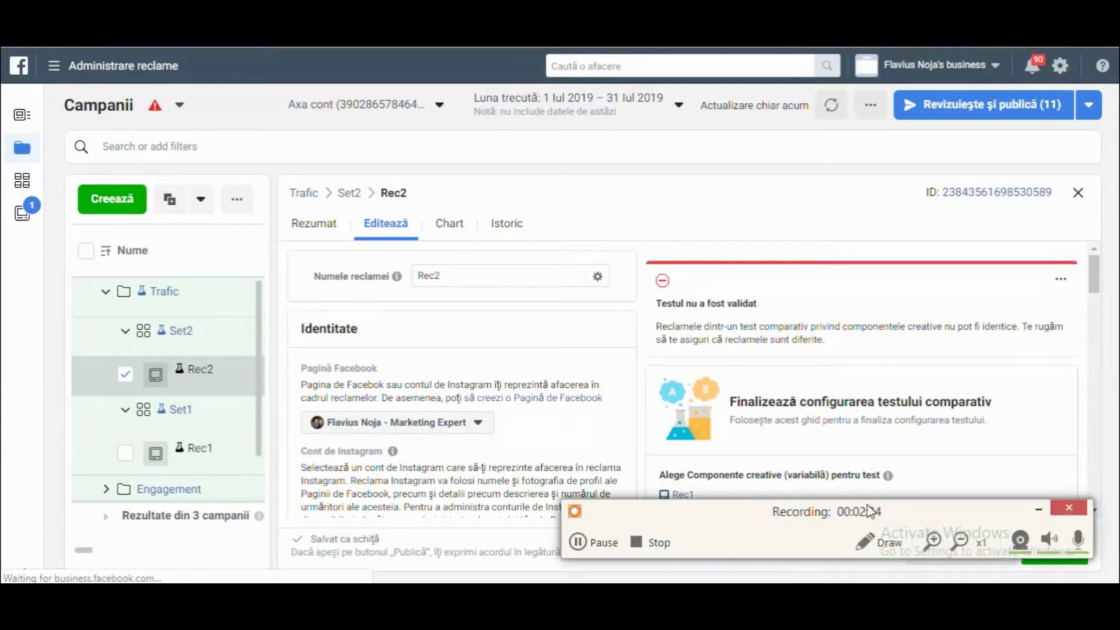
Review the Facebook Page choices and Instagram account options in Rec2's identity settings.
{"action": "left_click", "coordinate": [1037, 509]}
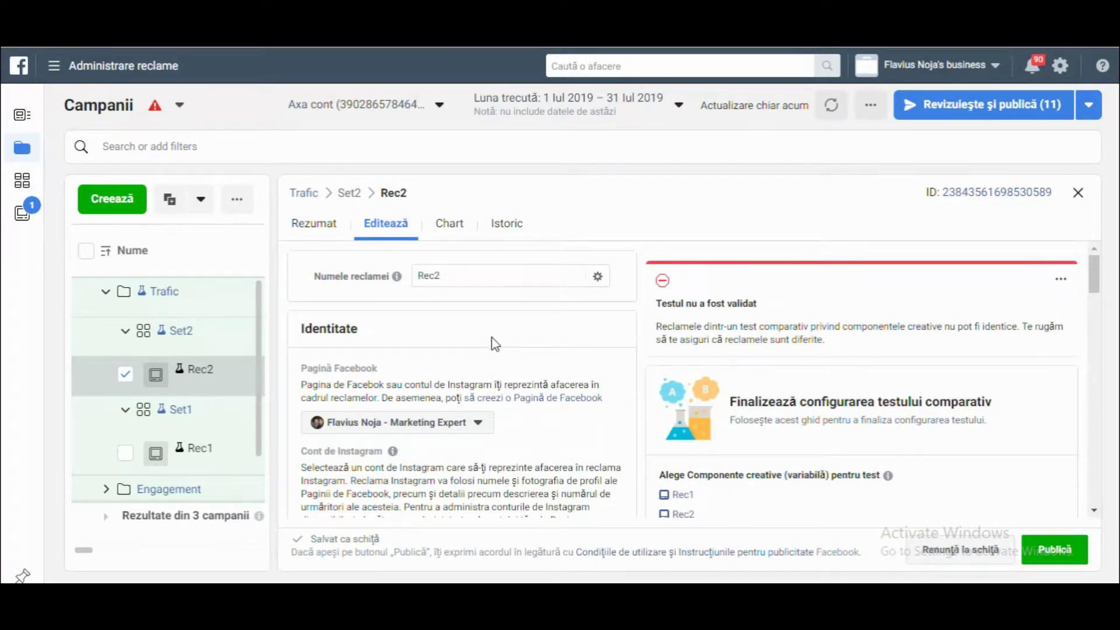
{"action": "left_click", "coordinate": [467, 430]}
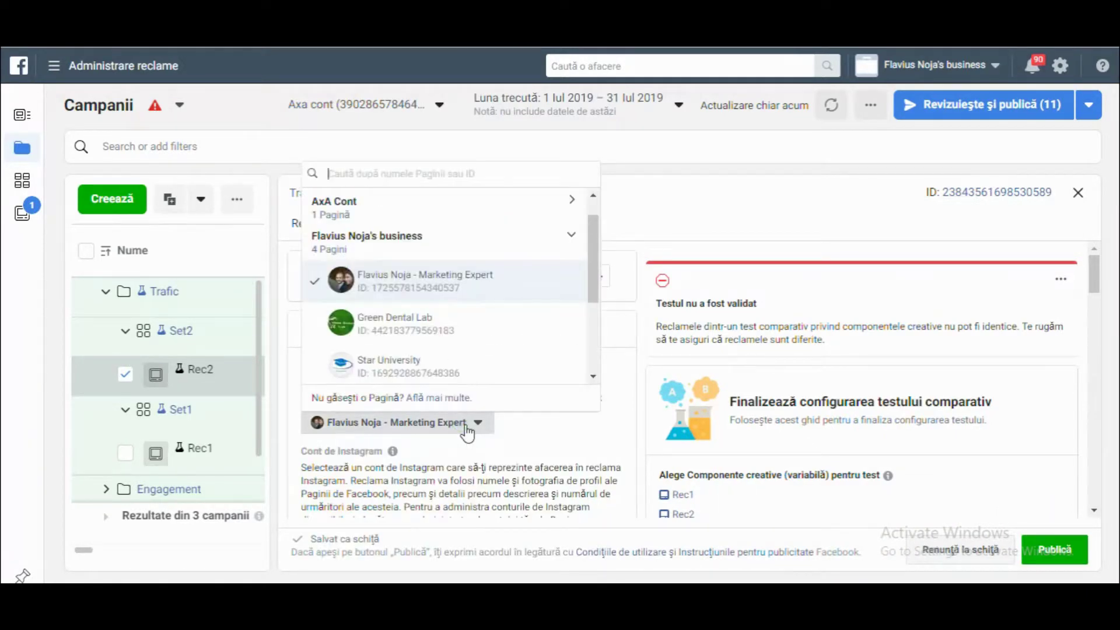
{"action": "left_click", "coordinate": [470, 426]}
{"action": "mouse_move", "coordinate": [396, 276]}
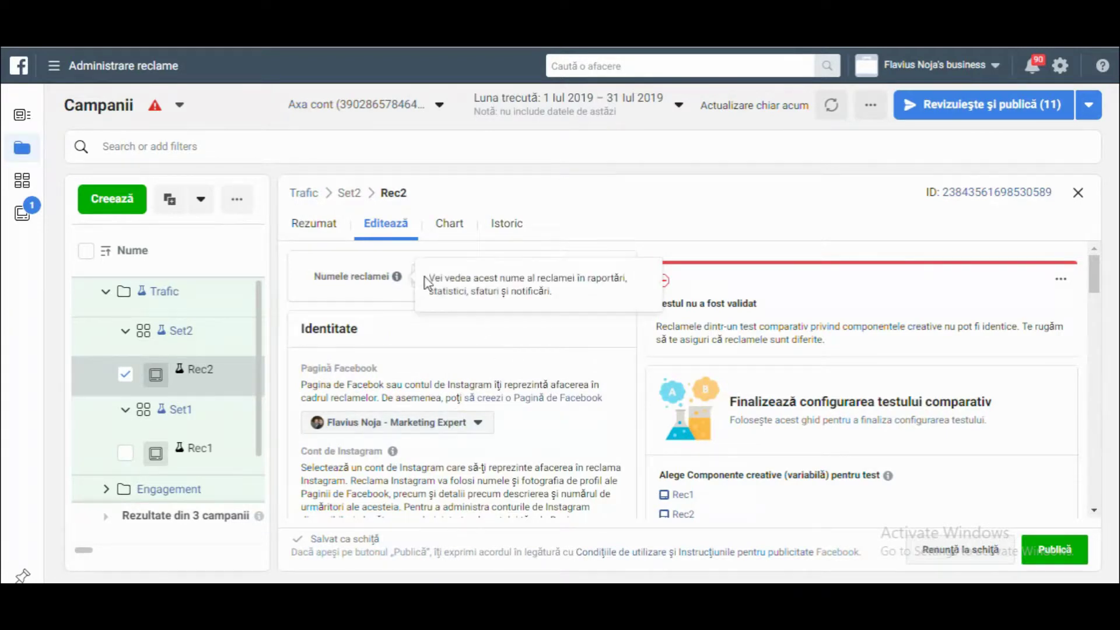
{"action": "scroll", "coordinate": [455, 373], "scroll_direction": "down", "scroll_amount": 1}
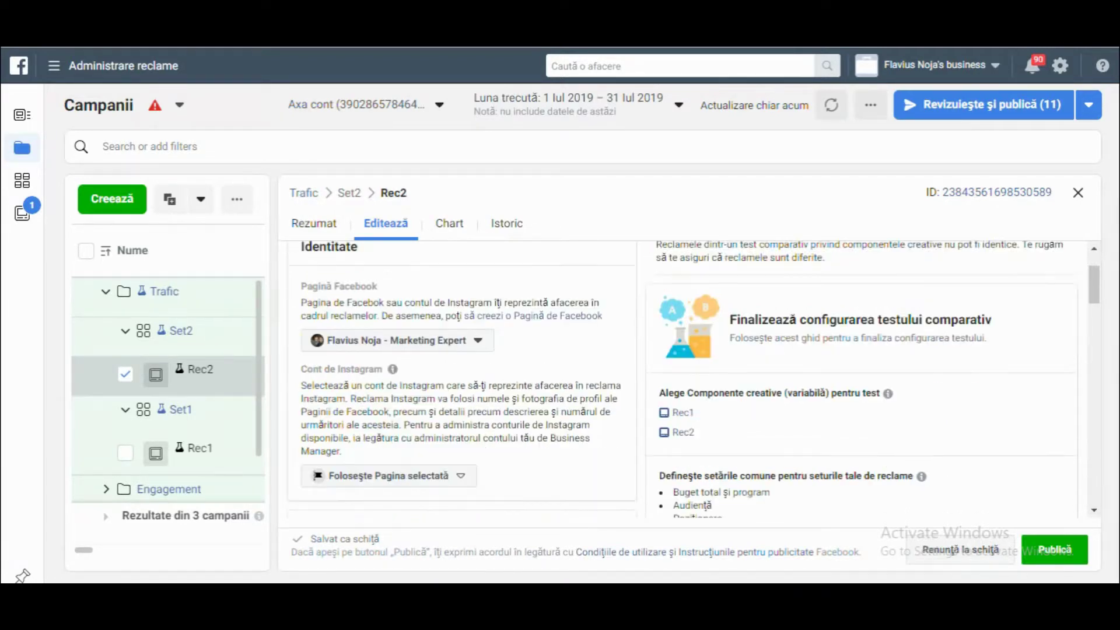
{"action": "scroll", "coordinate": [452, 367], "scroll_direction": "down", "scroll_amount": 1}
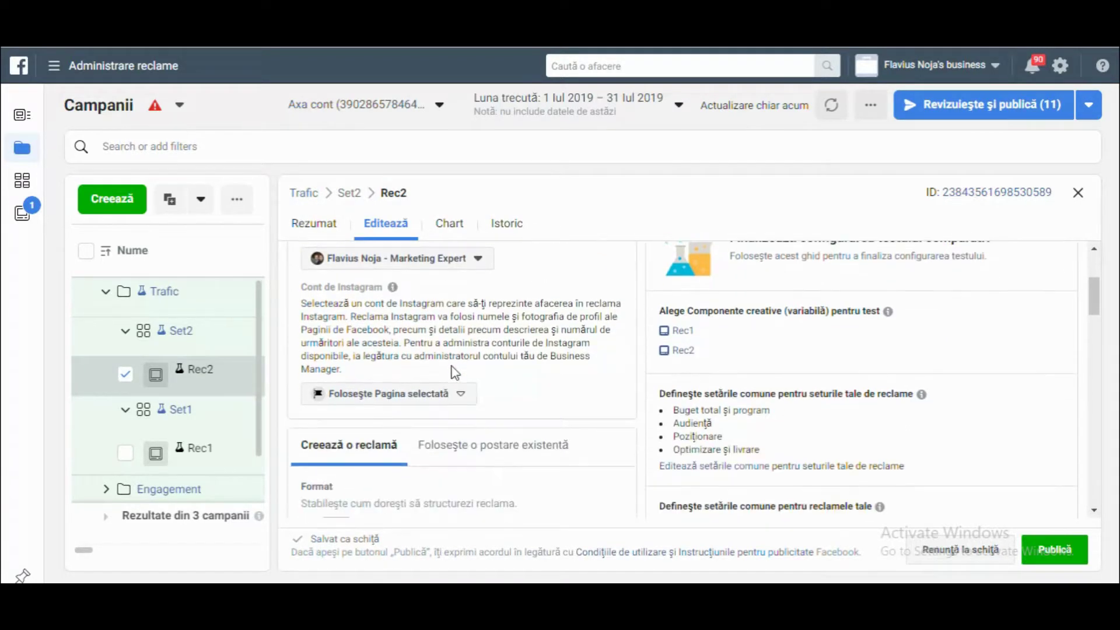
{"action": "left_click", "coordinate": [422, 401]}
{"action": "left_click", "coordinate": [419, 395]}
Choose the carousel format with multiple images or videos for Rec2, and review its Instant Experience, primary text and card options.
{"action": "scroll", "coordinate": [506, 337], "scroll_direction": "down", "scroll_amount": 2}
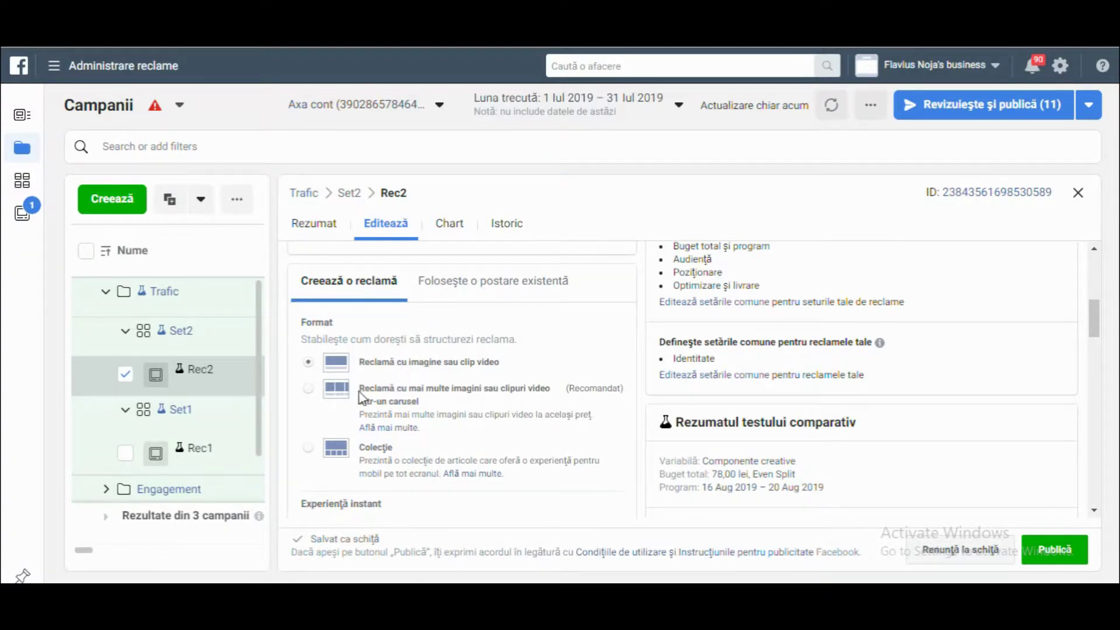
{"action": "scroll", "coordinate": [392, 411], "scroll_direction": "down", "scroll_amount": 2}
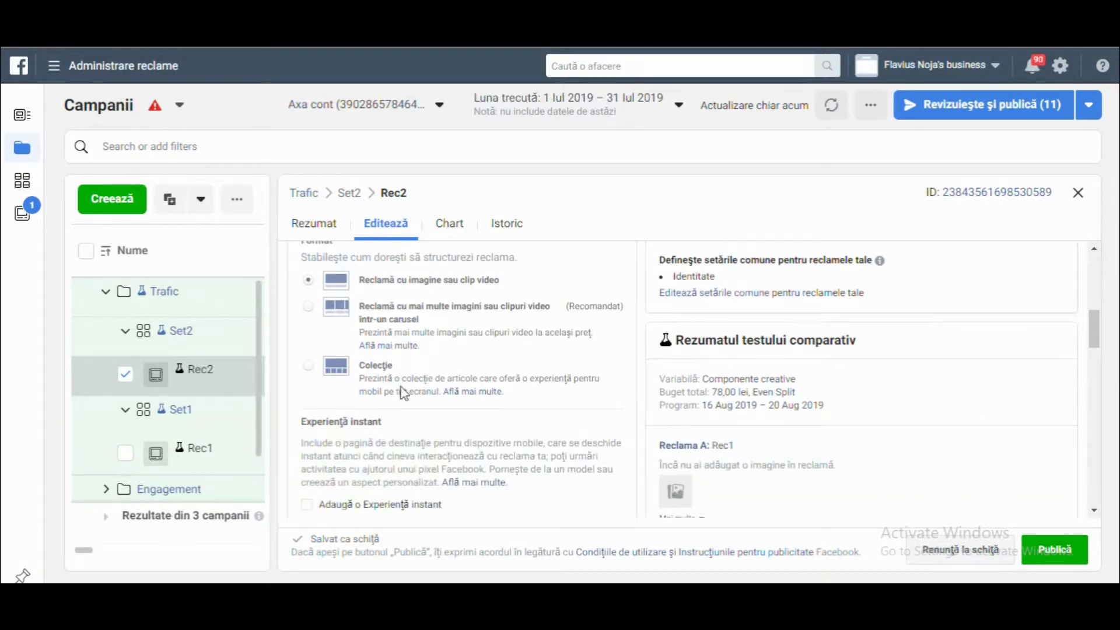
{"action": "left_click", "coordinate": [312, 306]}
{"action": "scroll", "coordinate": [394, 315], "scroll_direction": "down", "scroll_amount": 2}
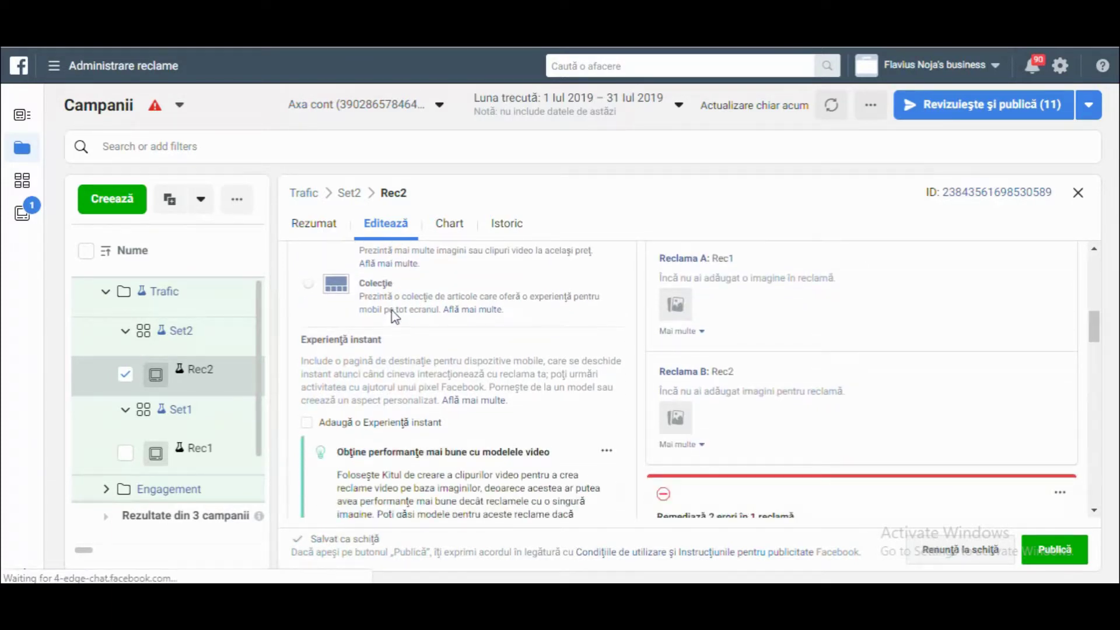
{"action": "scroll", "coordinate": [394, 315], "scroll_direction": "down", "scroll_amount": 2}
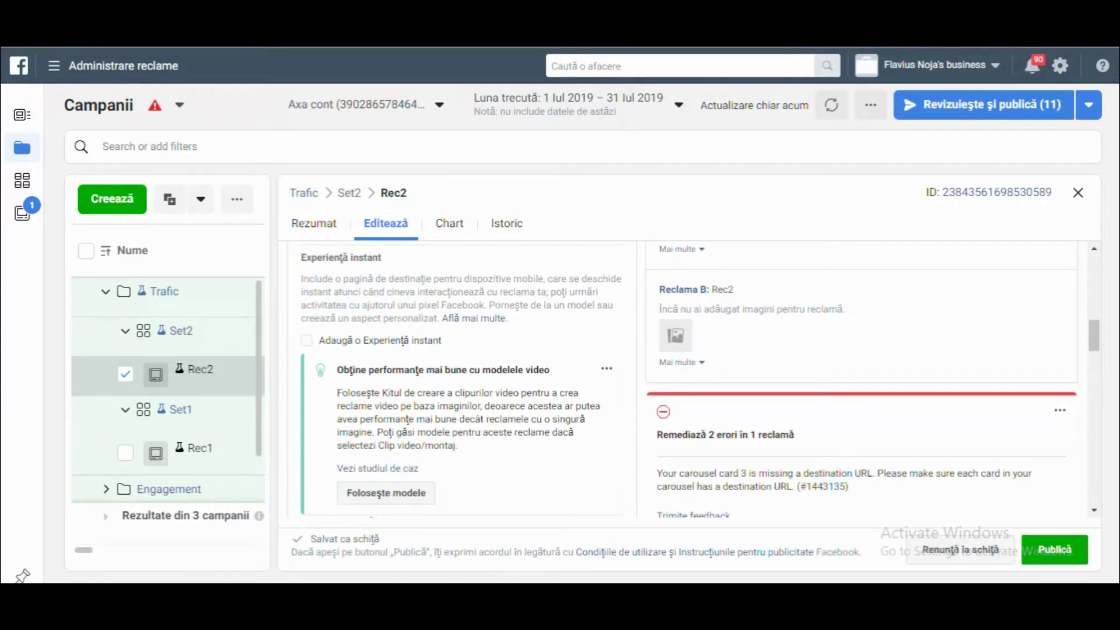
{"action": "scroll", "coordinate": [397, 314], "scroll_direction": "down", "scroll_amount": 3}
{"action": "scroll", "coordinate": [397, 315], "scroll_direction": "up", "scroll_amount": 3}
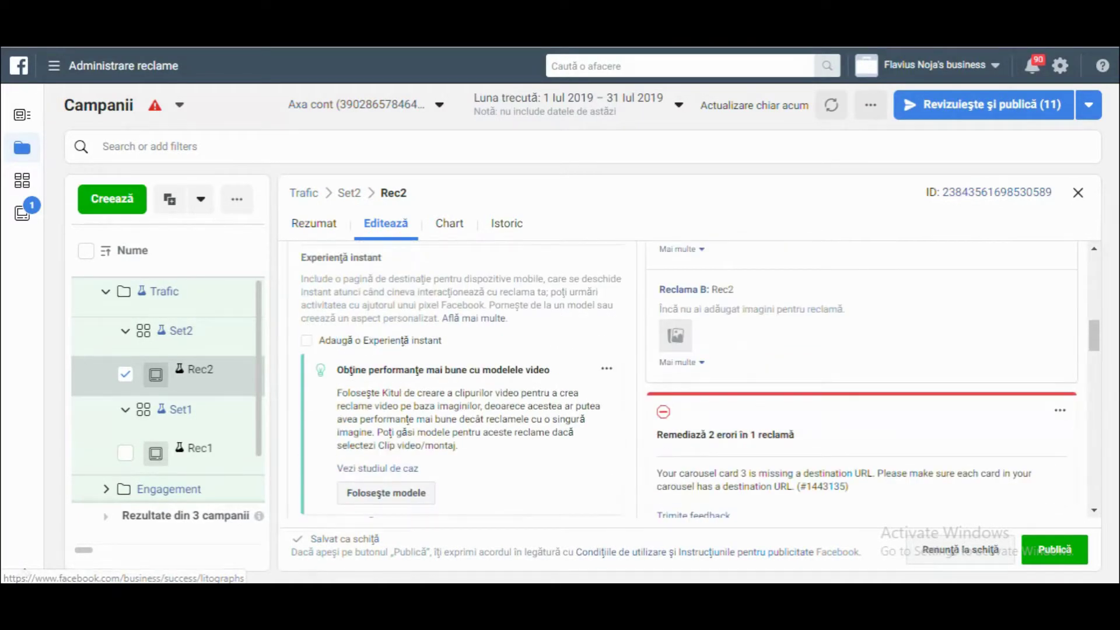
{"action": "scroll", "coordinate": [385, 403], "scroll_direction": "down", "scroll_amount": 2}
{"action": "scroll", "coordinate": [385, 403], "scroll_direction": "down", "scroll_amount": 1}
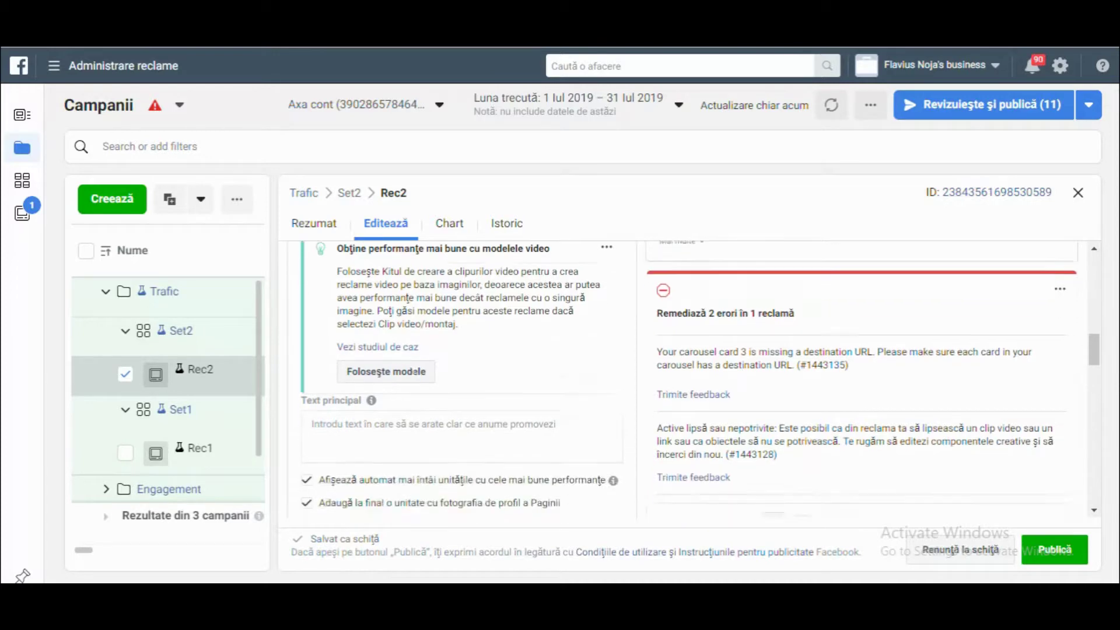
{"action": "scroll", "coordinate": [383, 405], "scroll_direction": "down", "scroll_amount": 4}
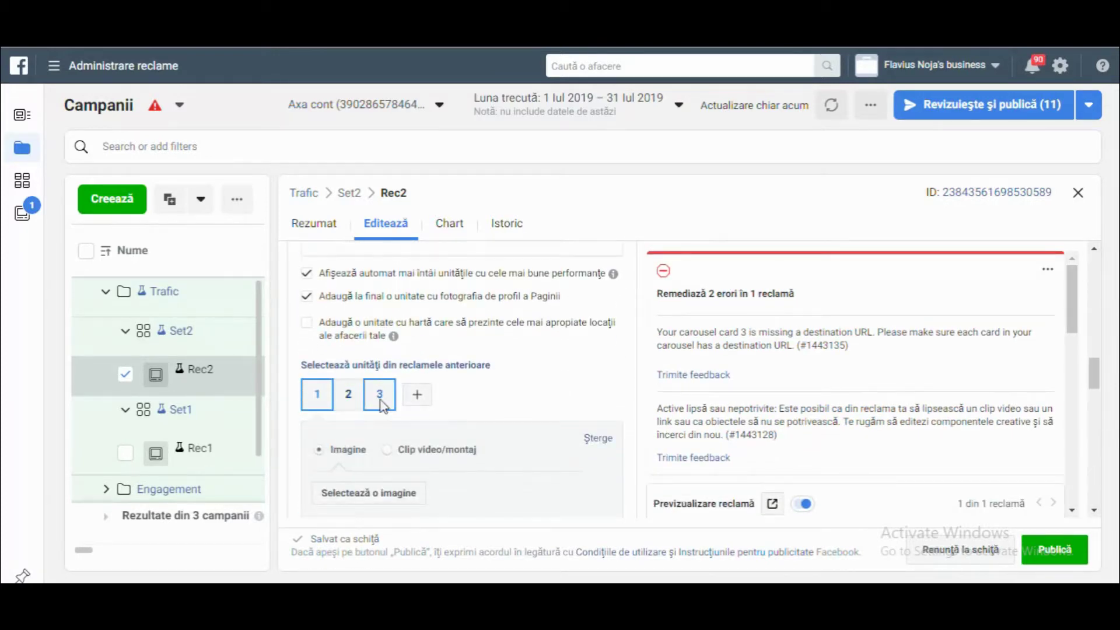
{"action": "scroll", "coordinate": [382, 406], "scroll_direction": "down", "scroll_amount": 2}
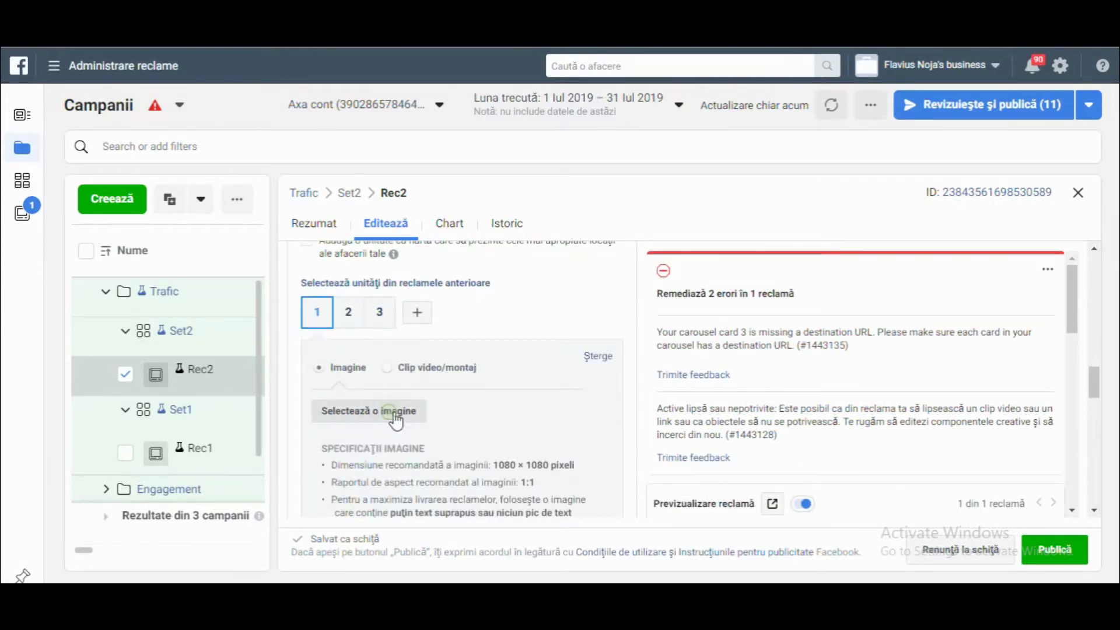
Upload Facebook-Custom-Audiences-Blog-Post-8.jpg from Documents and apply it as the image of carousel card 1.
{"action": "left_click", "coordinate": [396, 411]}
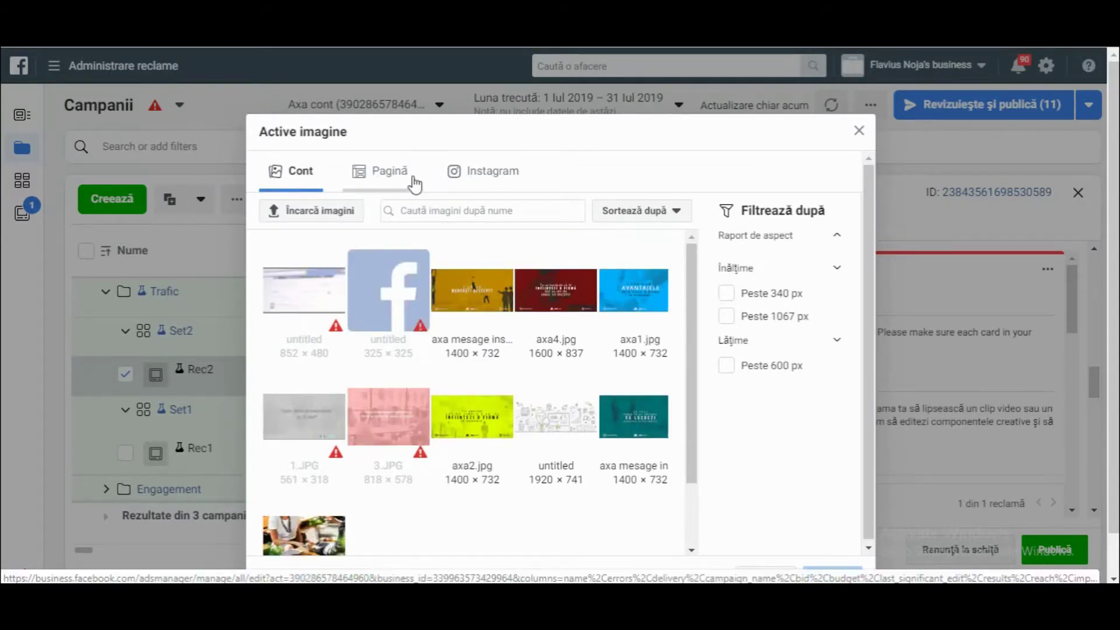
{"action": "scroll", "coordinate": [409, 327], "scroll_direction": "down", "scroll_amount": 2}
{"action": "scroll", "coordinate": [401, 431], "scroll_direction": "up", "scroll_amount": 2}
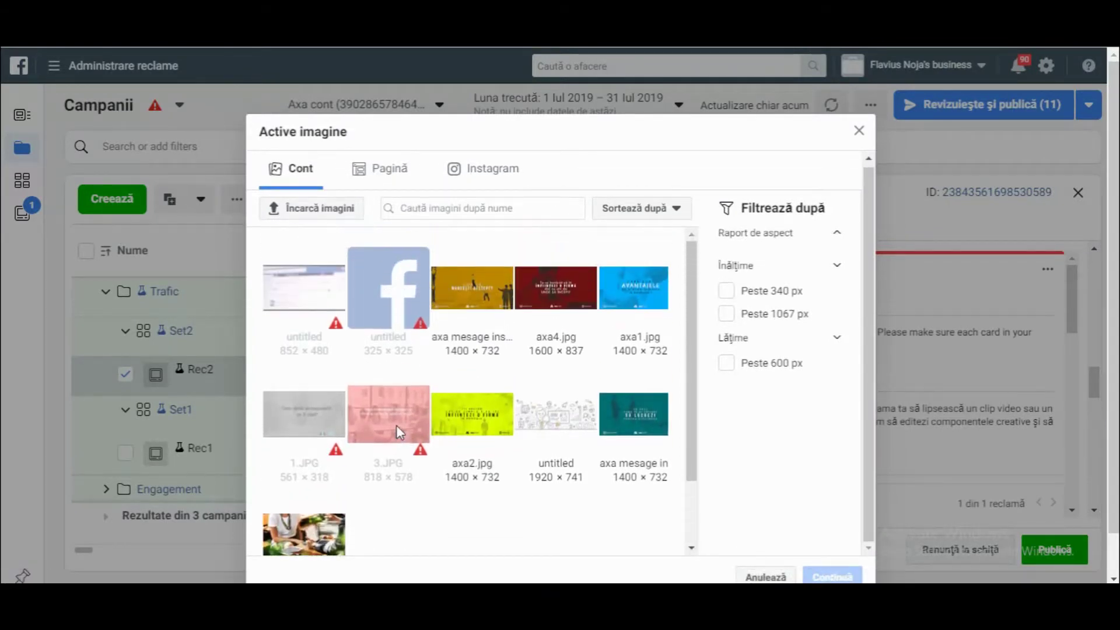
{"action": "left_click", "coordinate": [335, 211]}
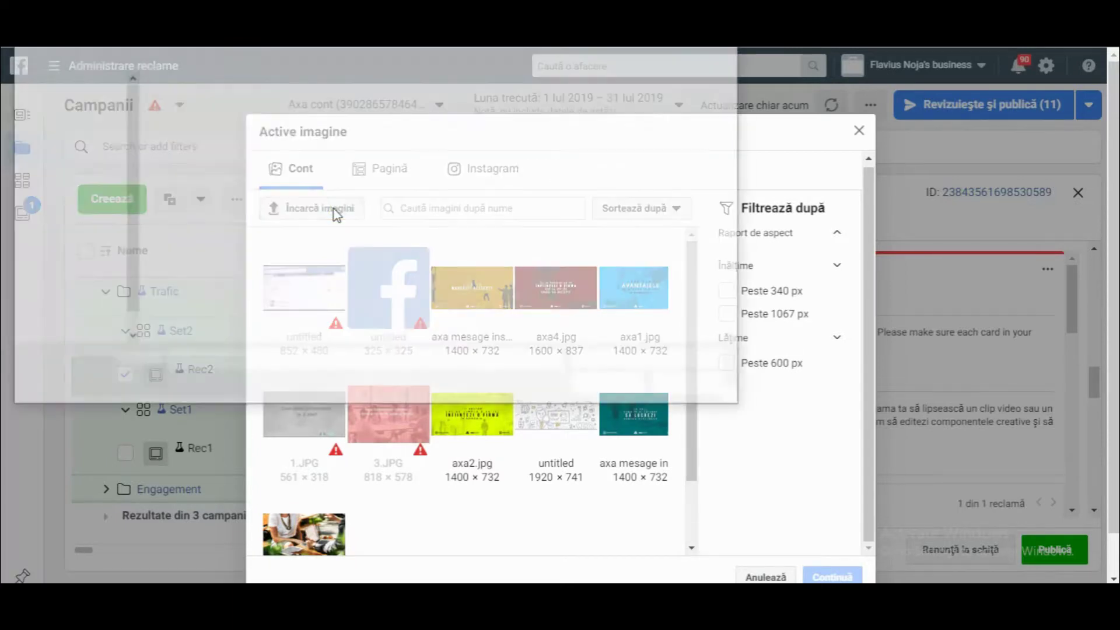
{"action": "left_click", "coordinate": [88, 198]}
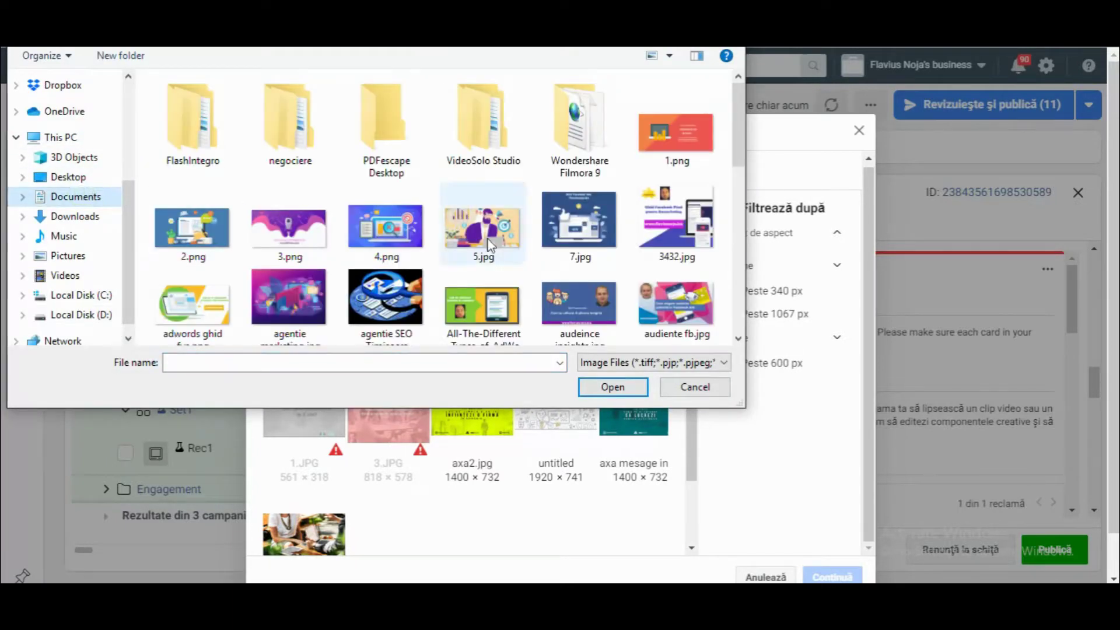
{"action": "scroll", "coordinate": [586, 225], "scroll_direction": "down", "scroll_amount": 1}
{"action": "left_click", "coordinate": [580, 215]}
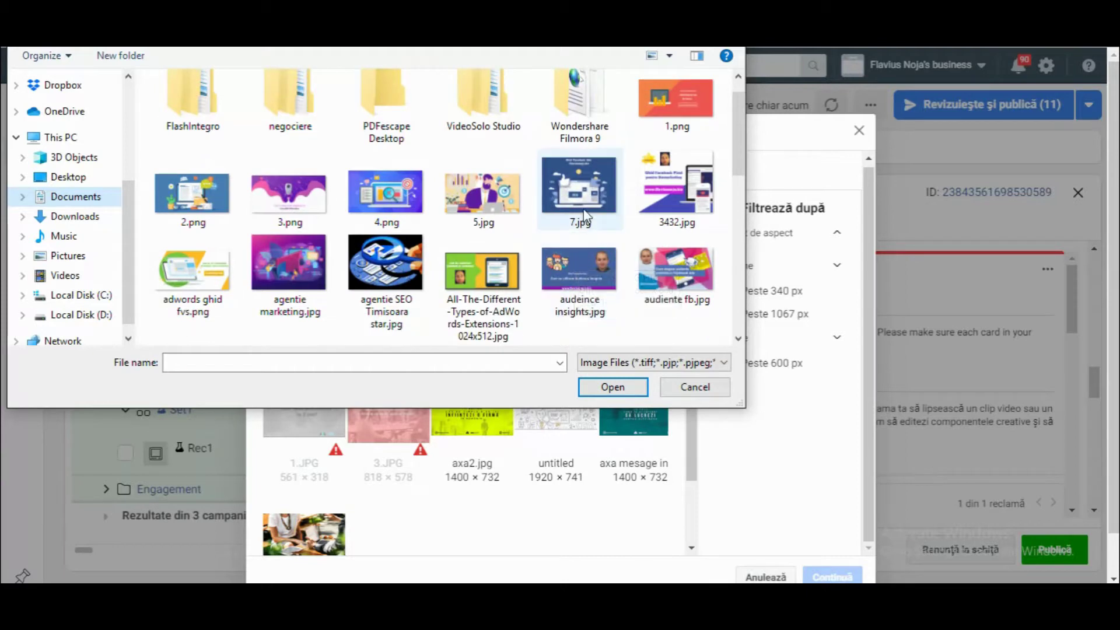
{"action": "left_click", "coordinate": [664, 195]}
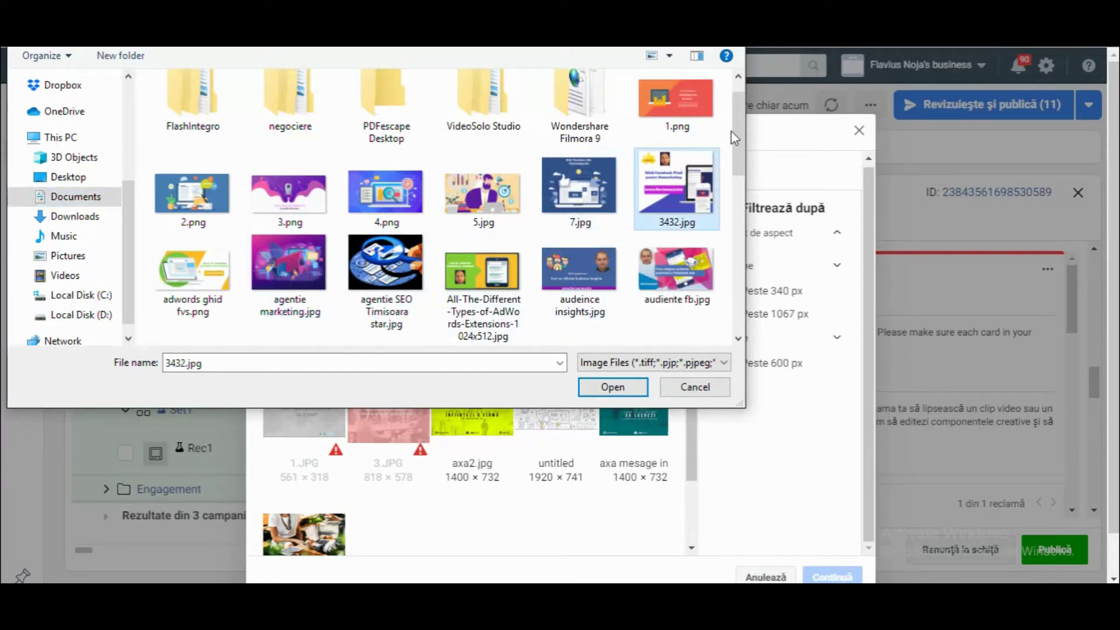
{"action": "left_click_drag", "start_coordinate": [737, 131], "coordinate": [740, 185]}
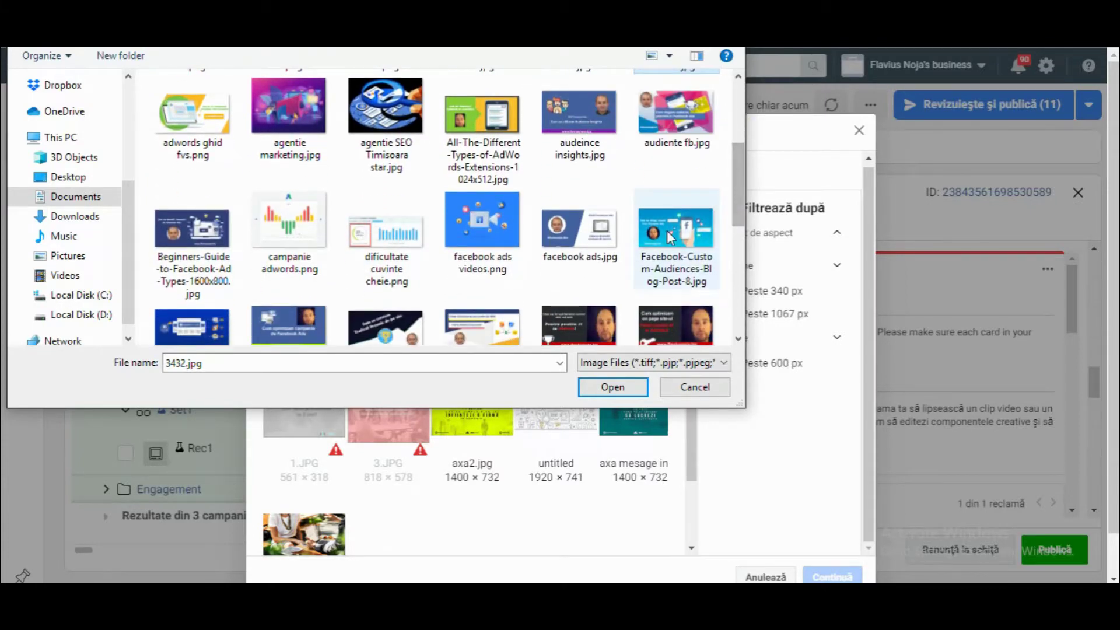
{"action": "left_click", "coordinate": [671, 236]}
{"action": "left_click", "coordinate": [613, 388]}
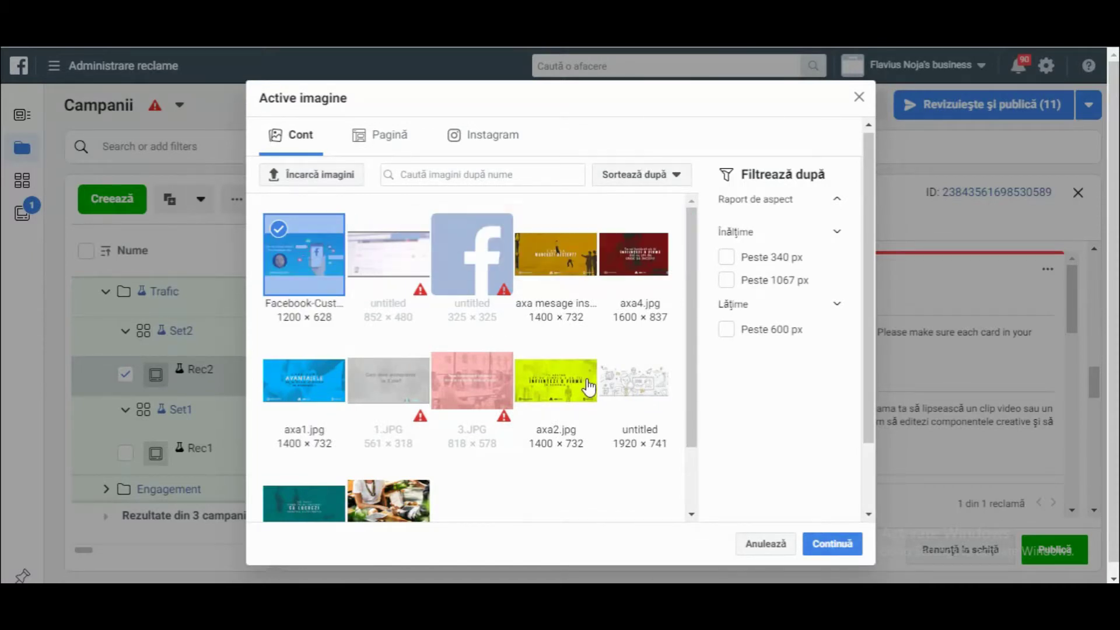
{"action": "left_click", "coordinate": [828, 545]}
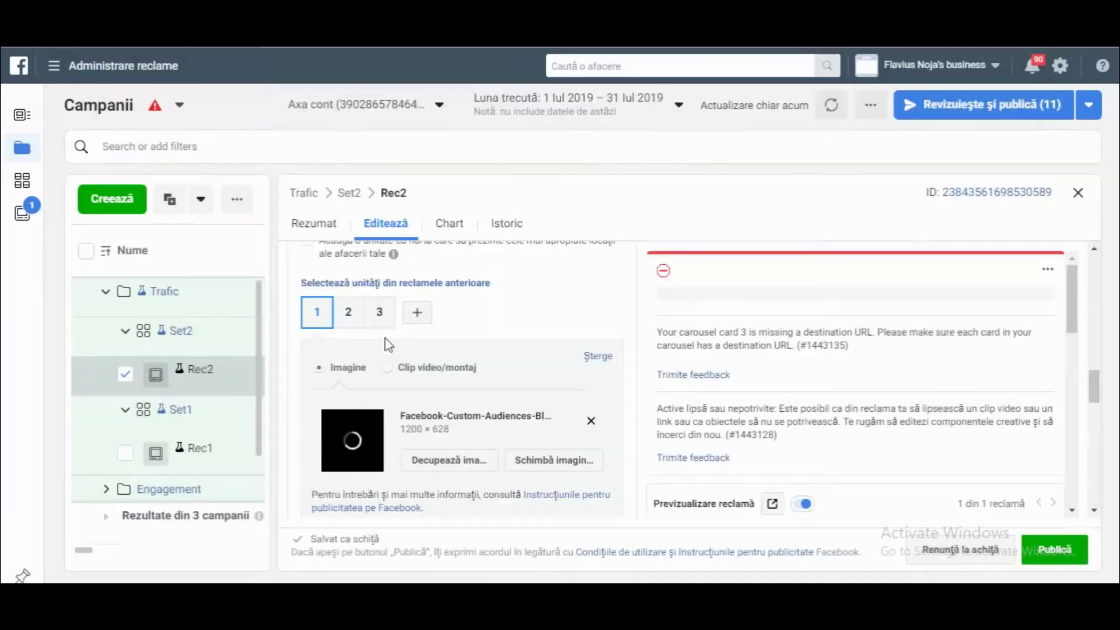
Open the image selection for carousel card 2.
{"action": "left_click", "coordinate": [352, 313]}
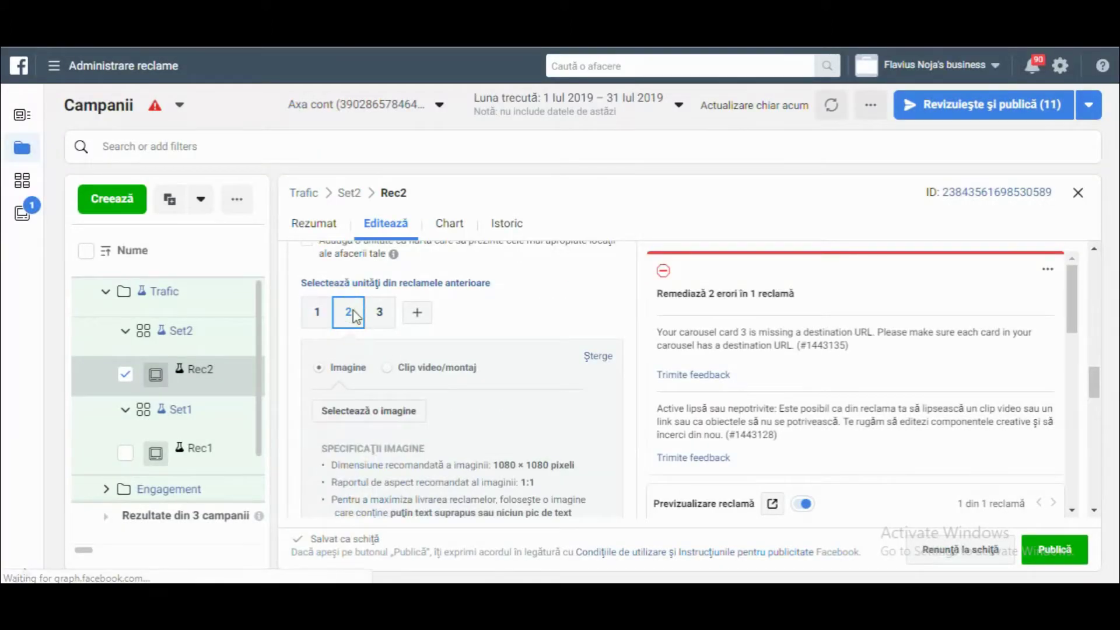
{"action": "left_click", "coordinate": [349, 502]}
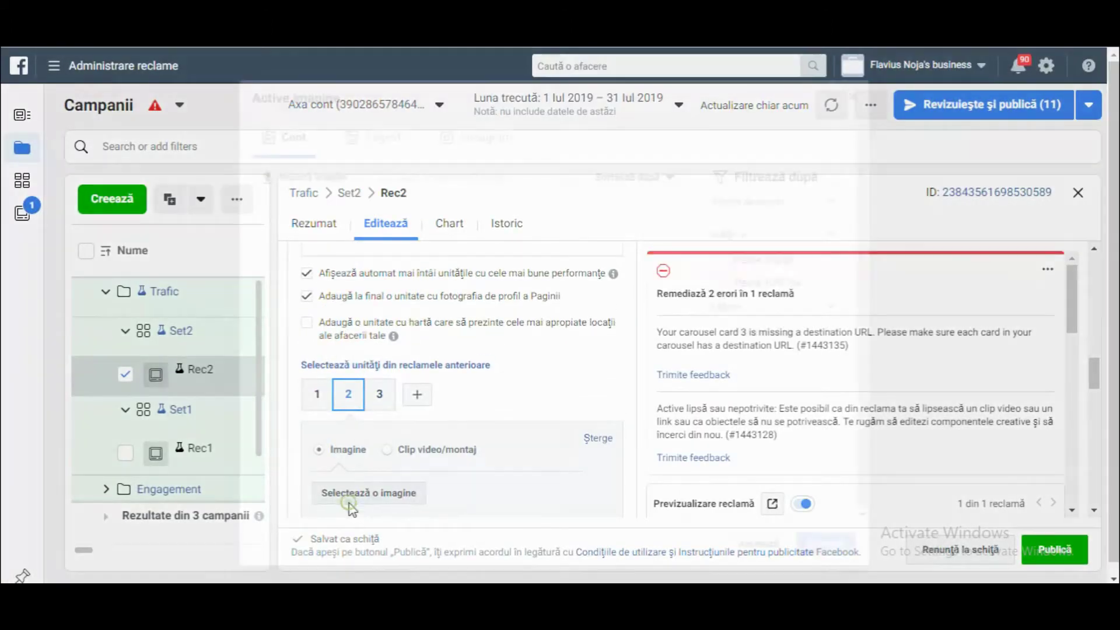
Try to upload facebook ads.jpg and another image from Documents for carousel card 2, and check the upload requirements.
{"action": "left_click", "coordinate": [308, 181]}
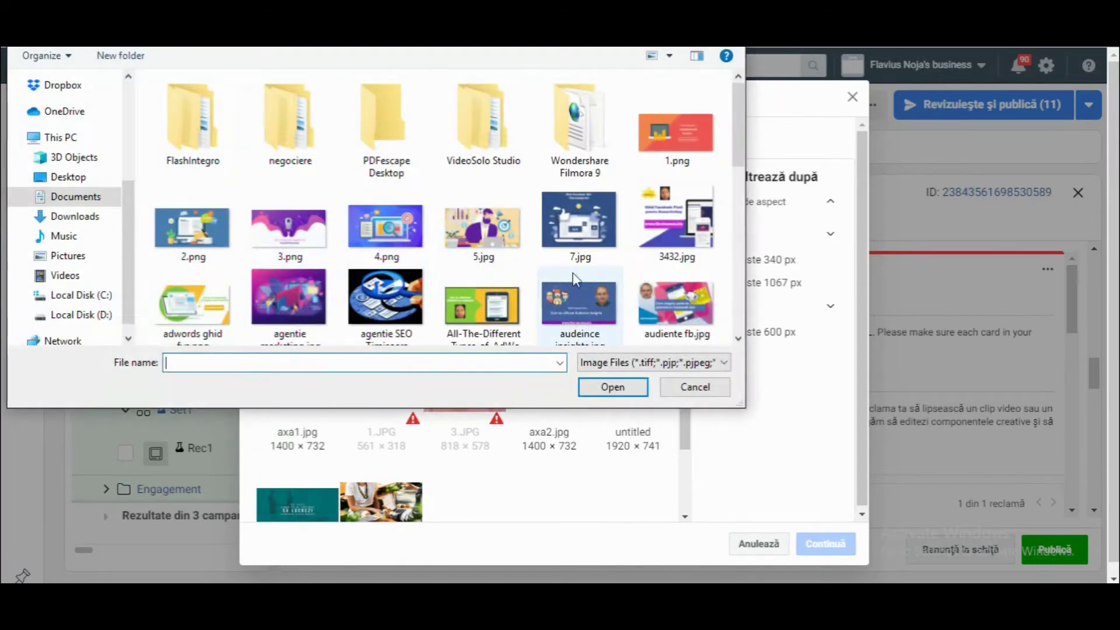
{"action": "scroll", "coordinate": [603, 292], "scroll_direction": "down", "scroll_amount": 3}
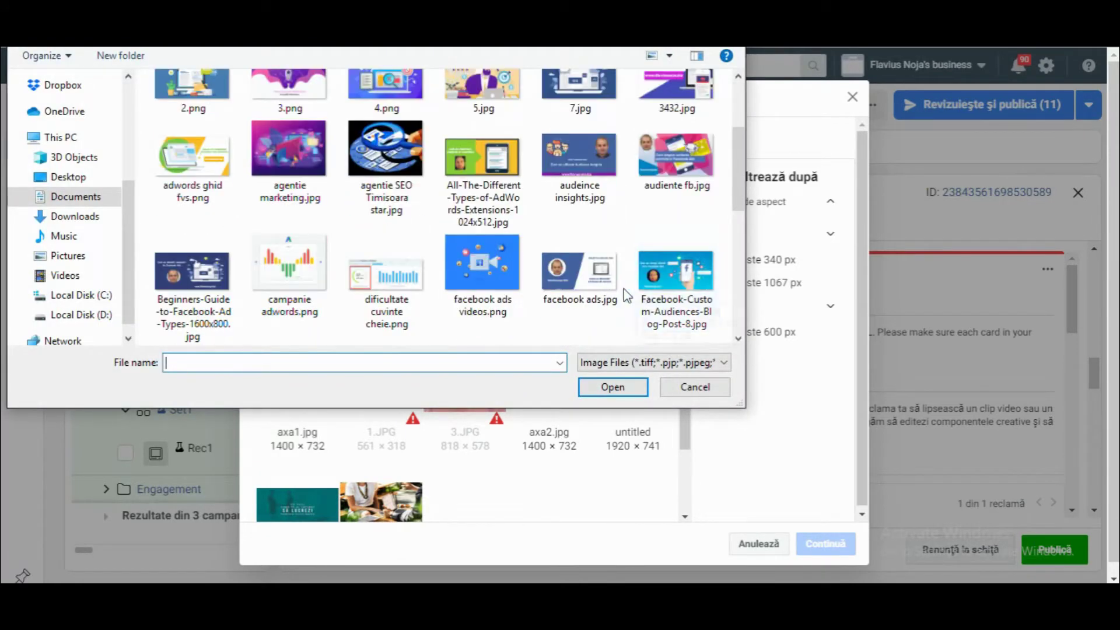
{"action": "double_click", "coordinate": [586, 277]}
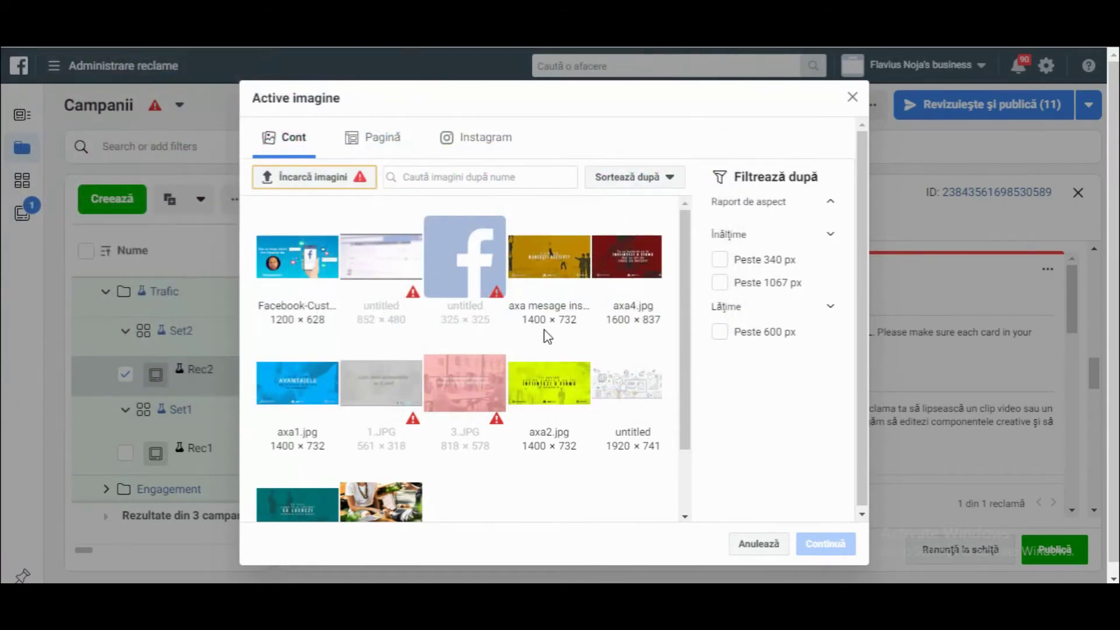
{"action": "left_click", "coordinate": [357, 178]}
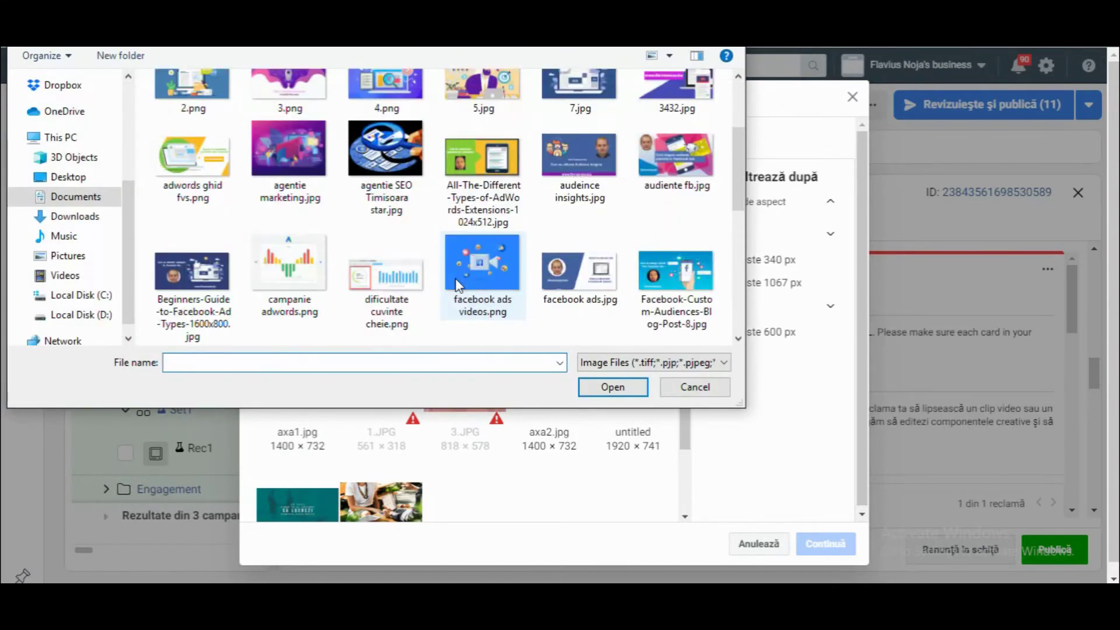
{"action": "scroll", "coordinate": [457, 284], "scroll_direction": "down", "scroll_amount": 5}
{"action": "double_click", "coordinate": [390, 176]}
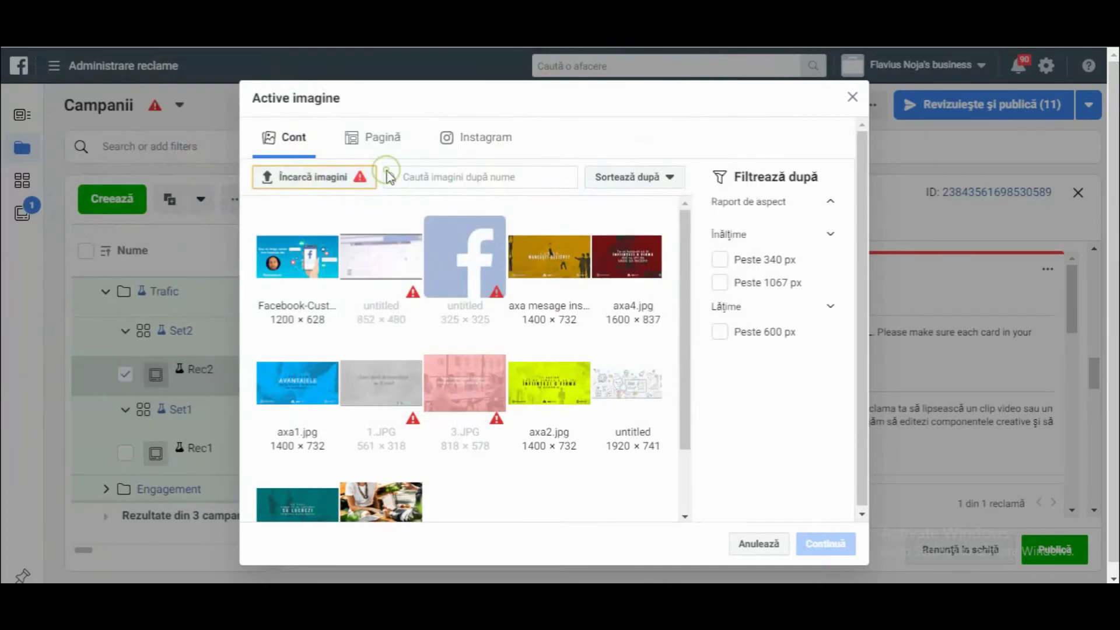
{"action": "mouse_move", "coordinate": [373, 180]}
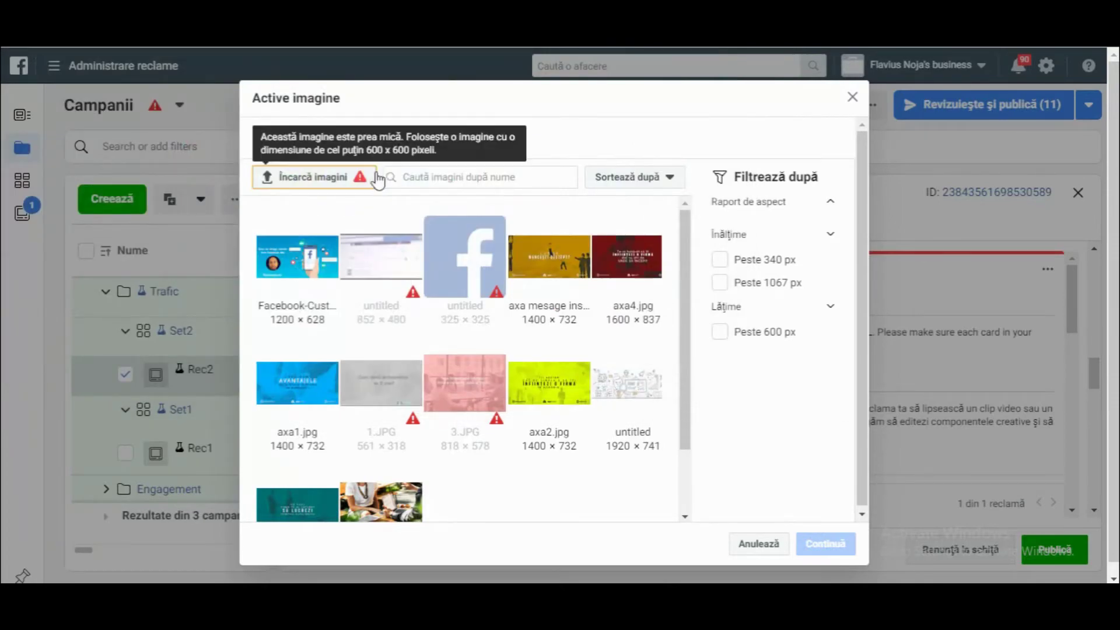
Upload pixel-7.png from Documents and apply it as the image of carousel card 2.
{"action": "left_click", "coordinate": [325, 185]}
{"action": "scroll", "coordinate": [449, 291], "scroll_direction": "down", "scroll_amount": 10}
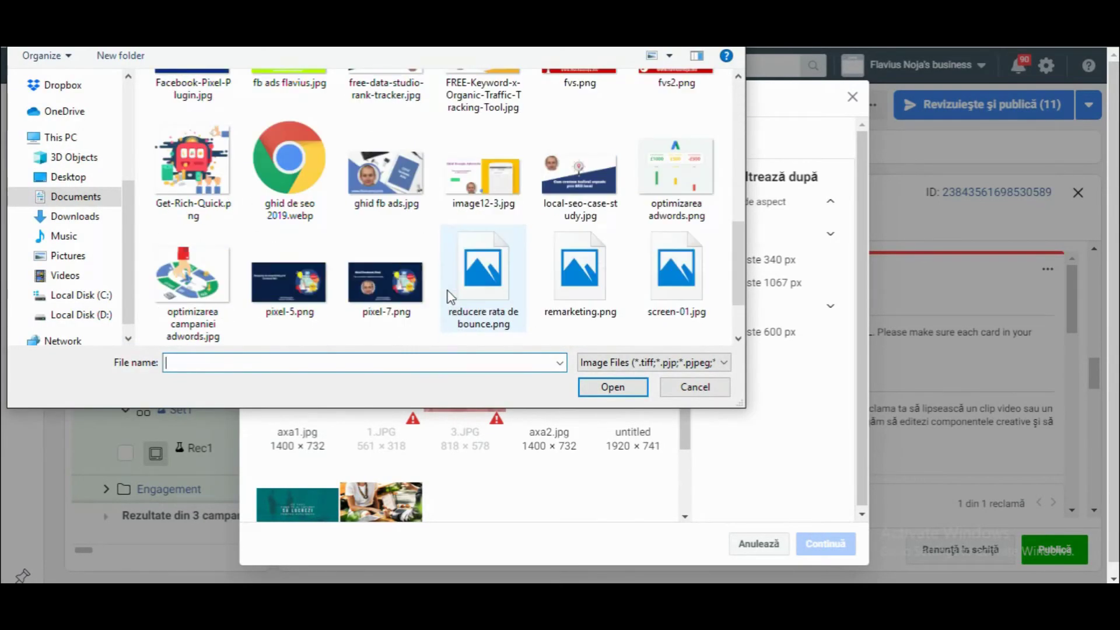
{"action": "left_click", "coordinate": [411, 282]}
{"action": "double_click", "coordinate": [410, 282]}
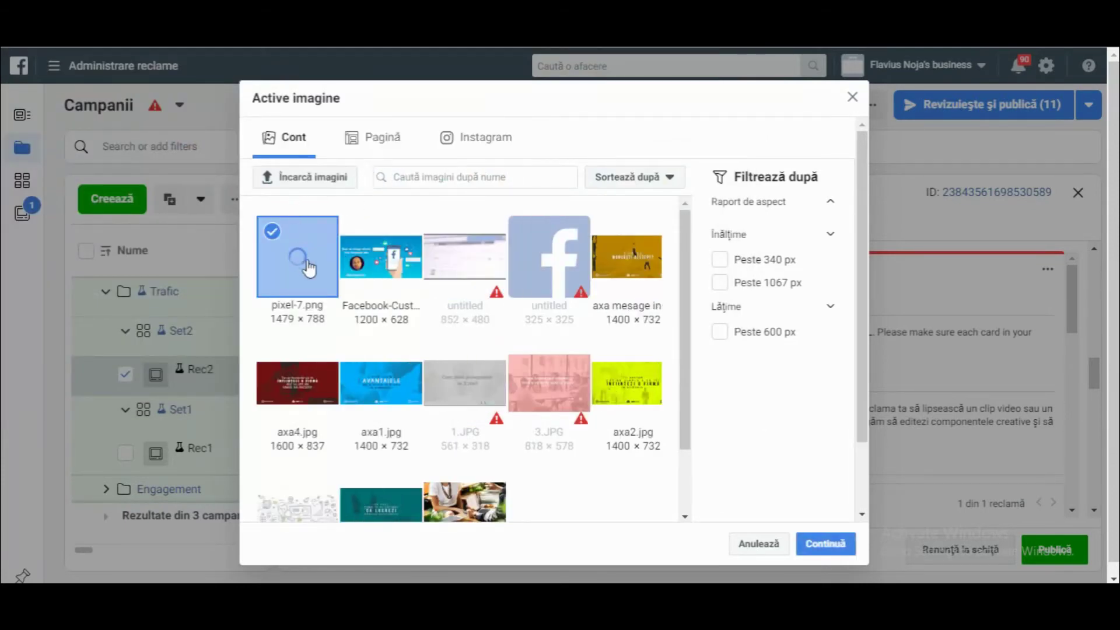
{"action": "left_click", "coordinate": [825, 544]}
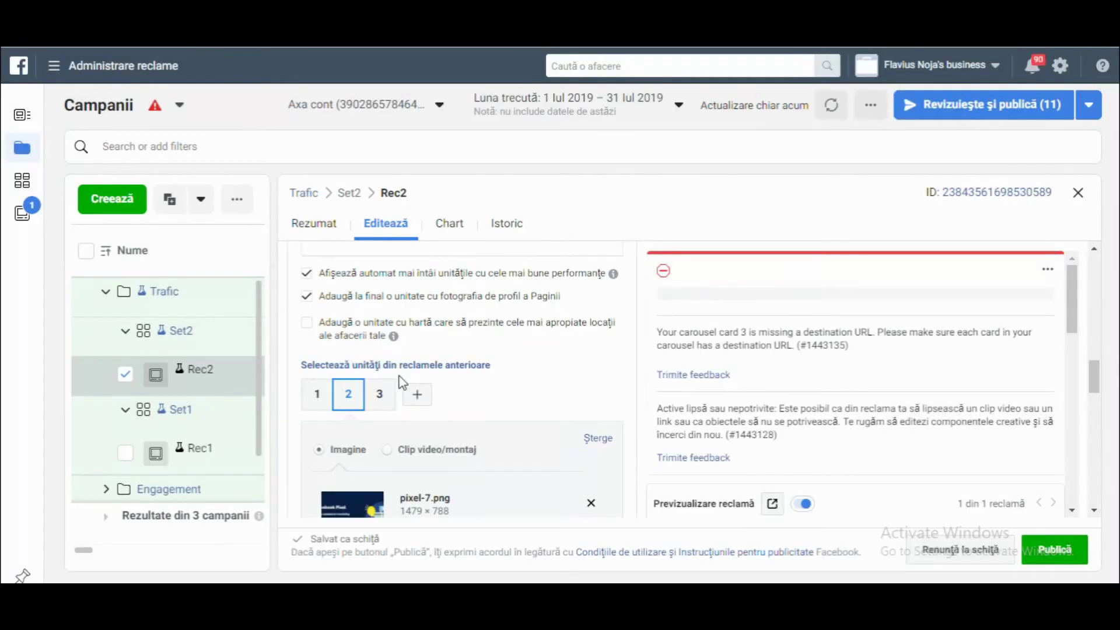
Review carousel card 2's title, description and destination URL fields, the See More URL, and Rec2's primary text and Instant Experience settings.
{"action": "scroll", "coordinate": [402, 382], "scroll_direction": "down", "scroll_amount": 5}
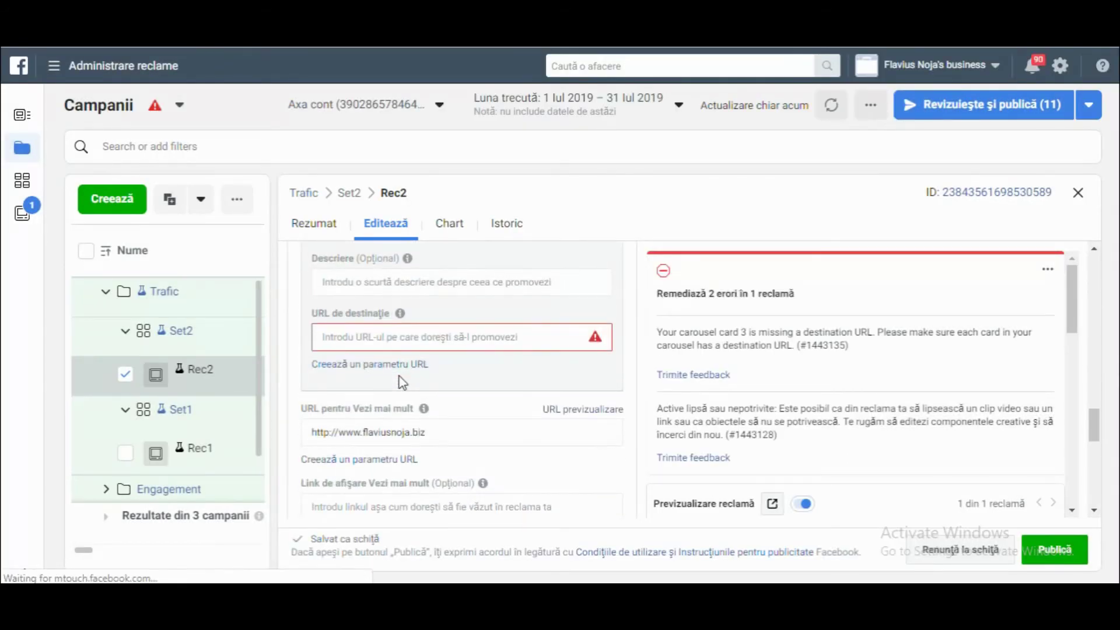
{"action": "scroll", "coordinate": [402, 382], "scroll_direction": "up", "scroll_amount": 1}
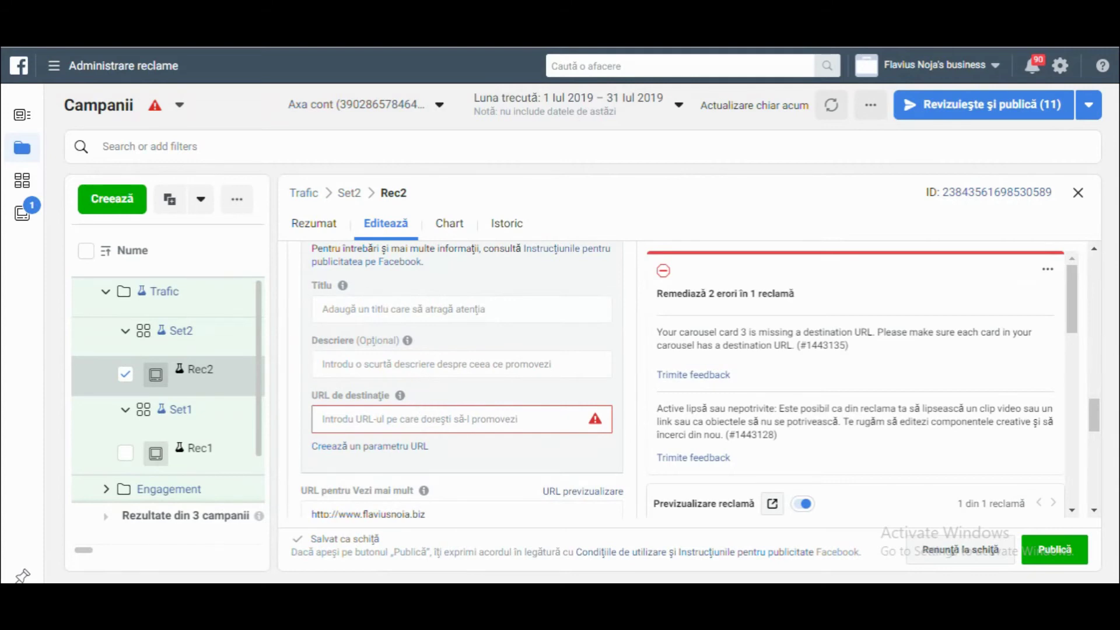
{"action": "scroll", "coordinate": [468, 336], "scroll_direction": "down", "scroll_amount": 2}
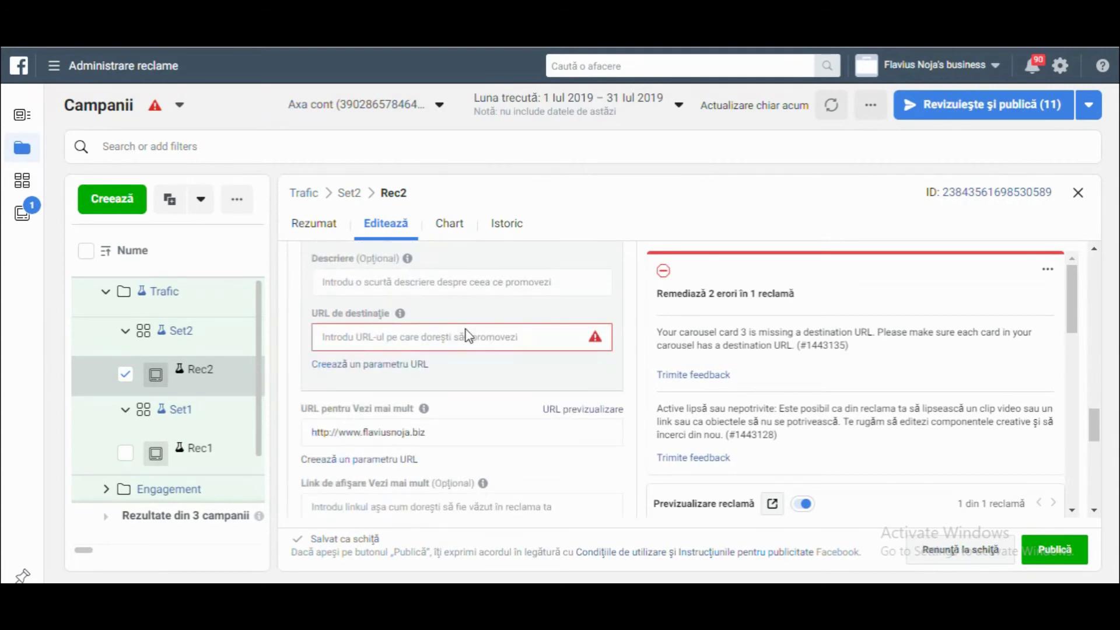
{"action": "scroll", "coordinate": [443, 431], "scroll_direction": "up", "scroll_amount": 5}
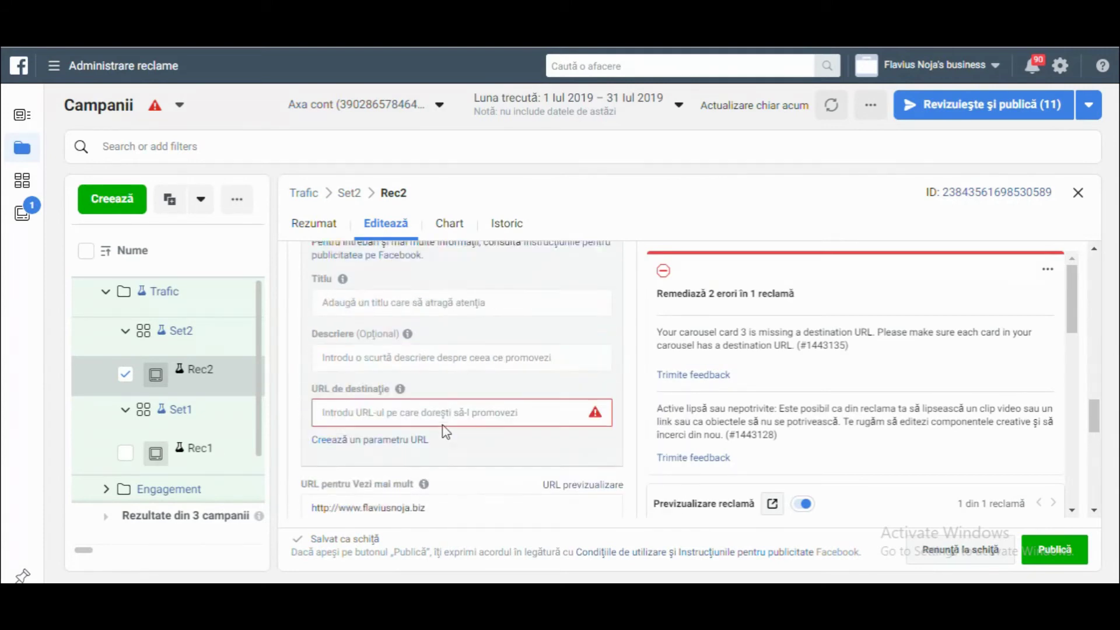
{"action": "scroll", "coordinate": [446, 432], "scroll_direction": "up", "scroll_amount": 5}
{"action": "scroll", "coordinate": [446, 432], "scroll_direction": "up", "scroll_amount": 3}
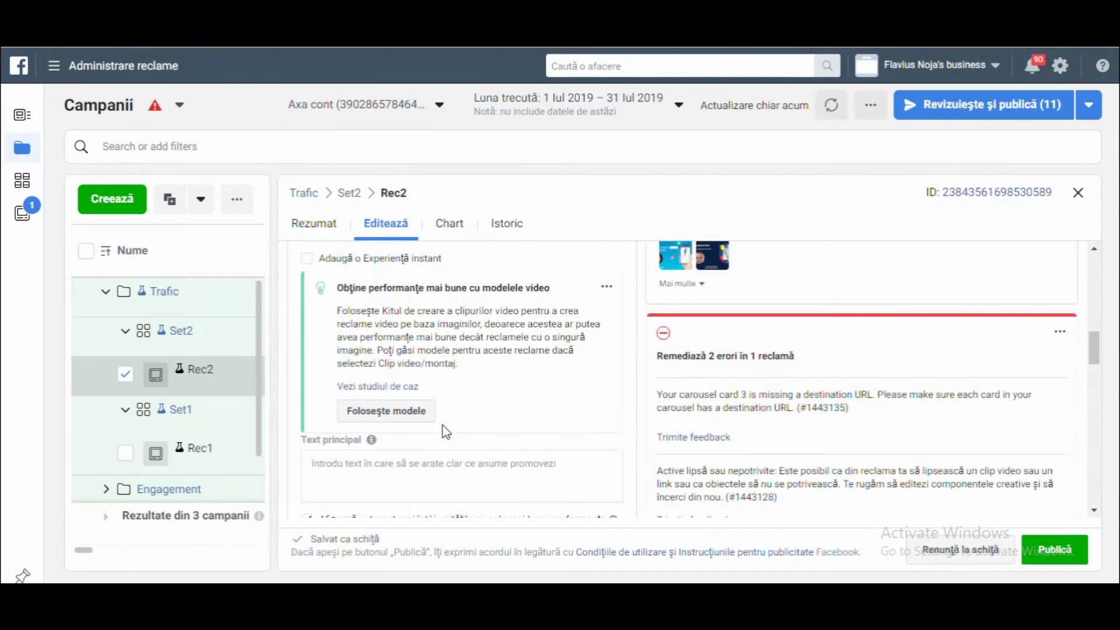
{"action": "scroll", "coordinate": [446, 432], "scroll_direction": "up", "scroll_amount": 2}
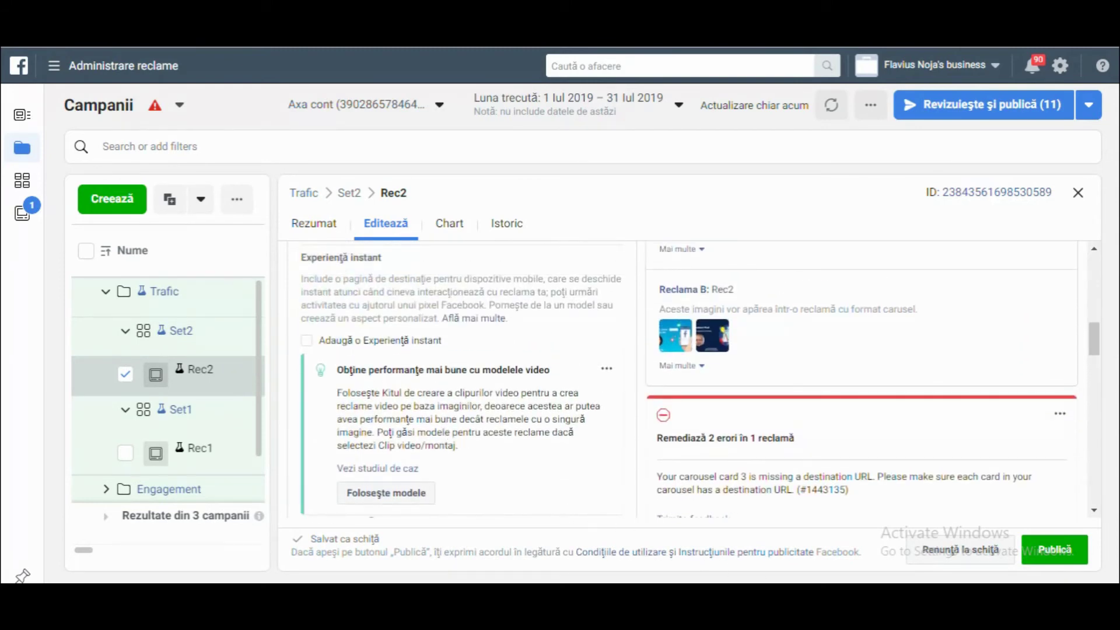
{"action": "mouse_move", "coordinate": [879, 575]}
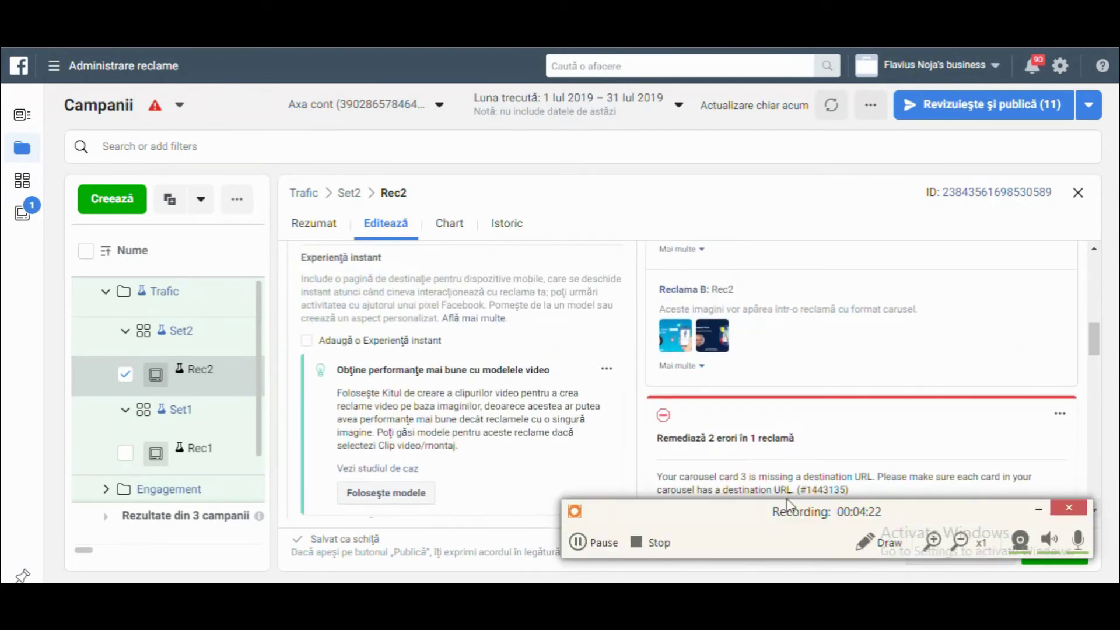
{"action": "left_click", "coordinate": [1038, 513]}
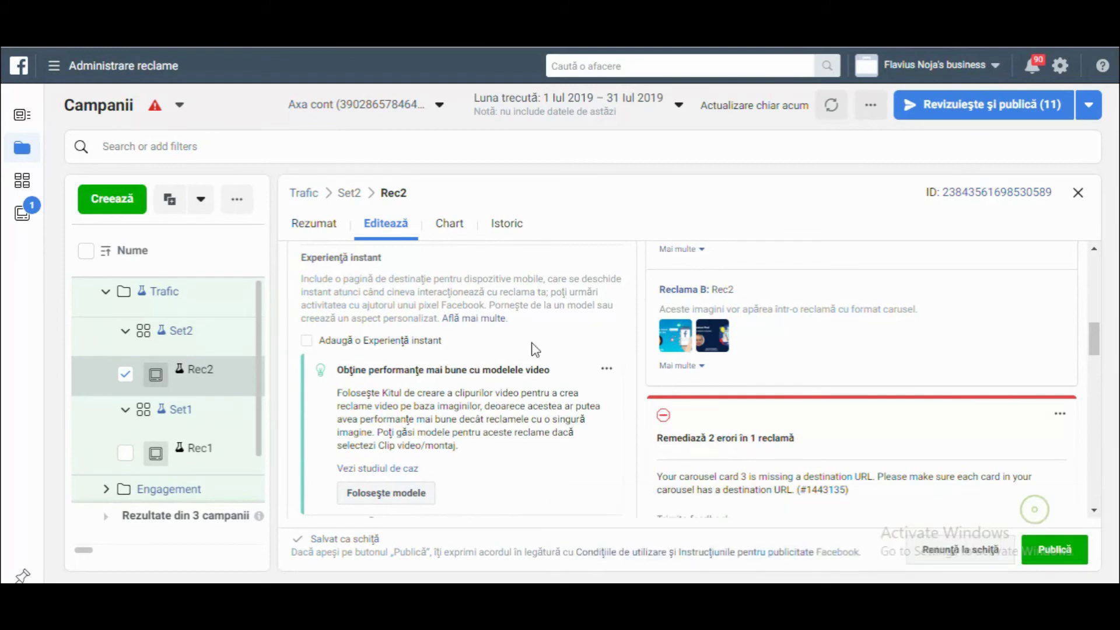